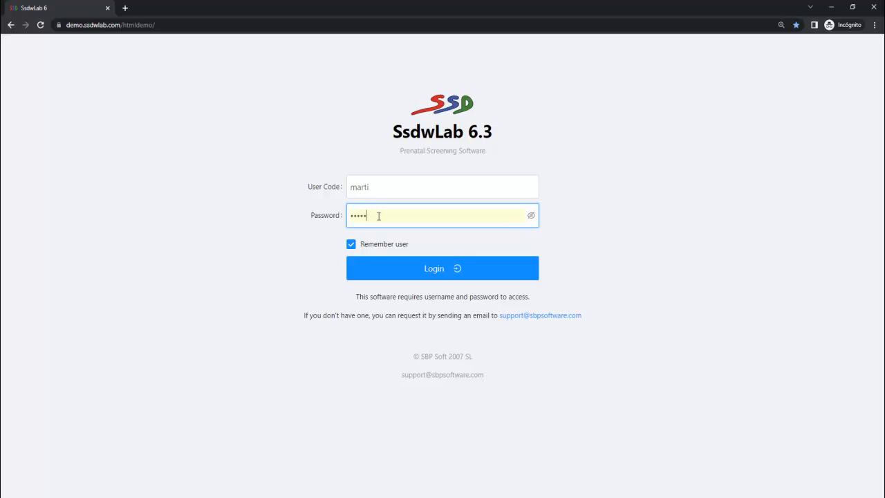
- Log in with the entered credentials and start adding a new patient
click(403, 270)
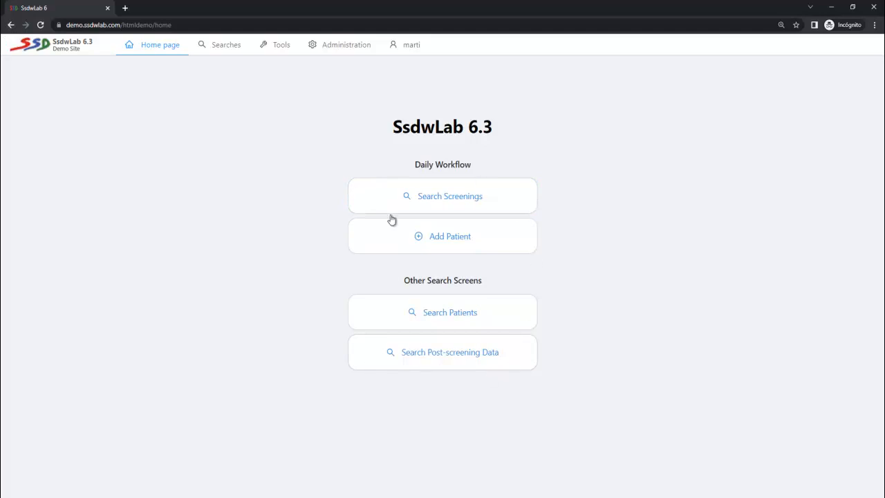
click(457, 242)
double_click(210, 68)
click(195, 140)
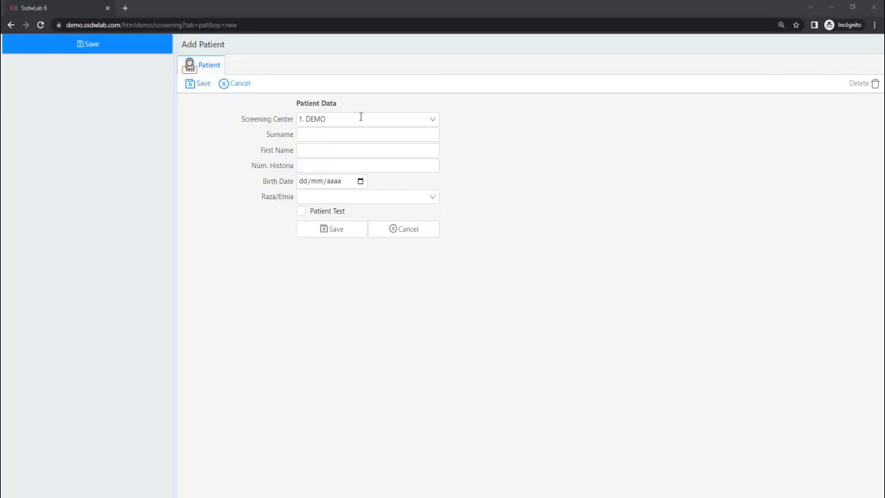
- Enter the new patient's surname, first name, history number and birth date
click(316, 132)
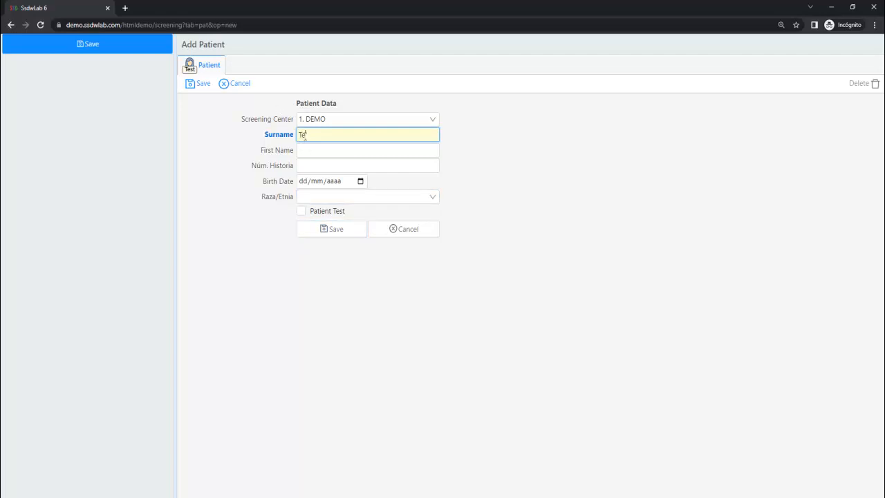
click(307, 148)
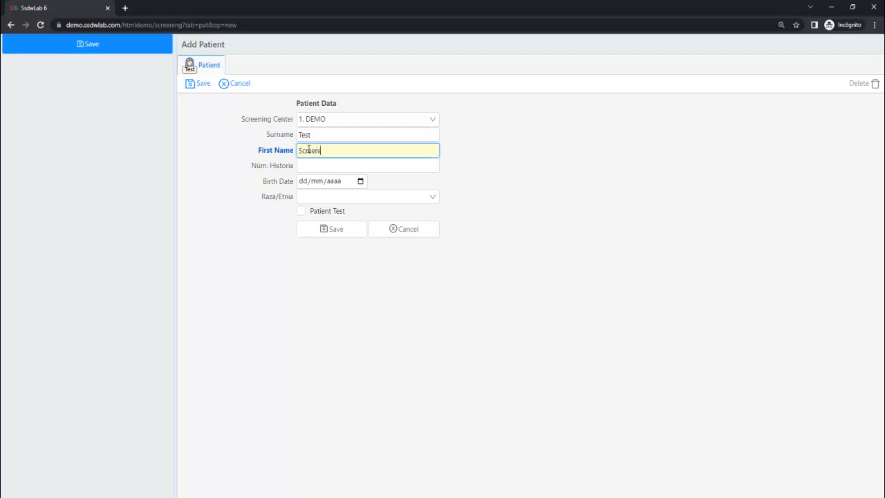
click(310, 162)
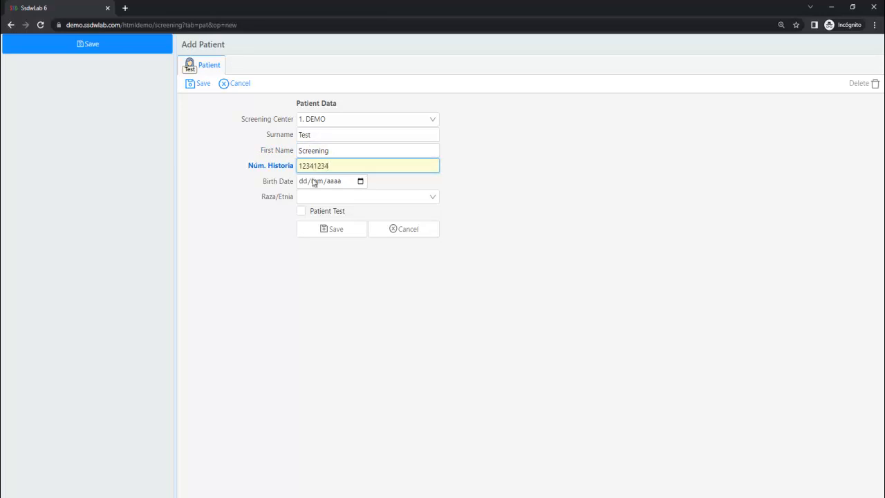
click(301, 183)
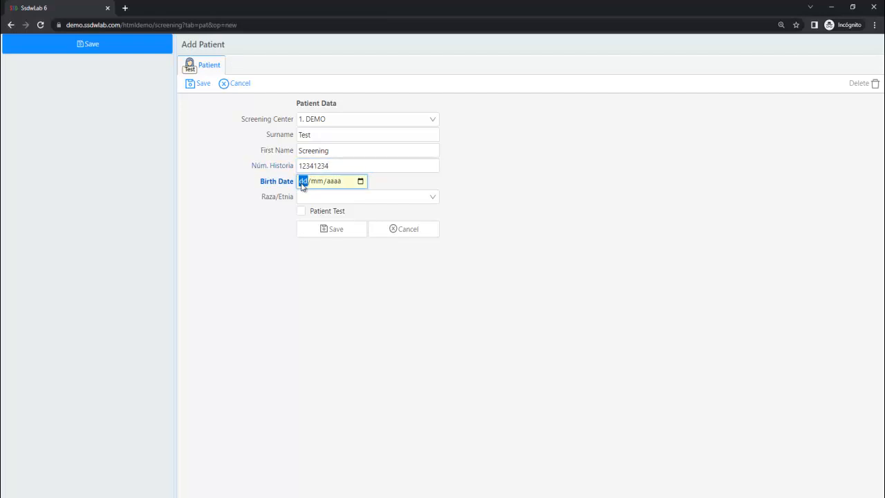
text(05/08/1989)
- Set the patient's ethnicity to CAUCASIAN, mark the record as a test patient and save it
click(336, 196)
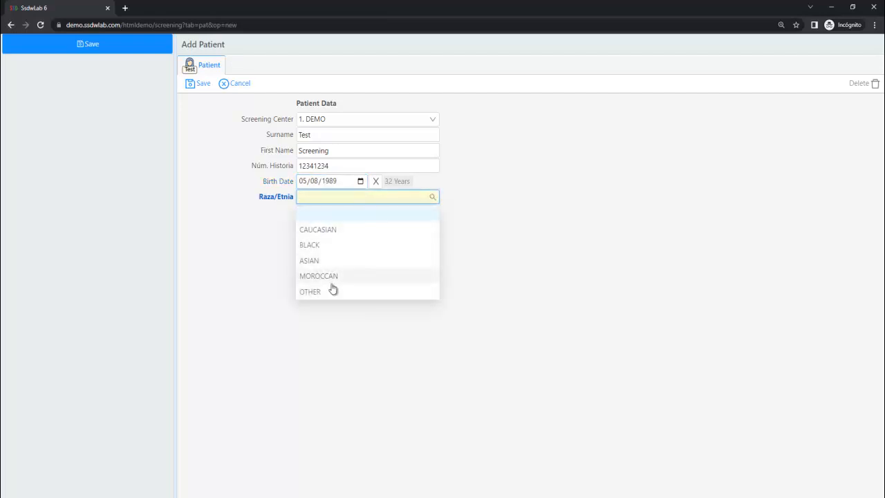
click(331, 230)
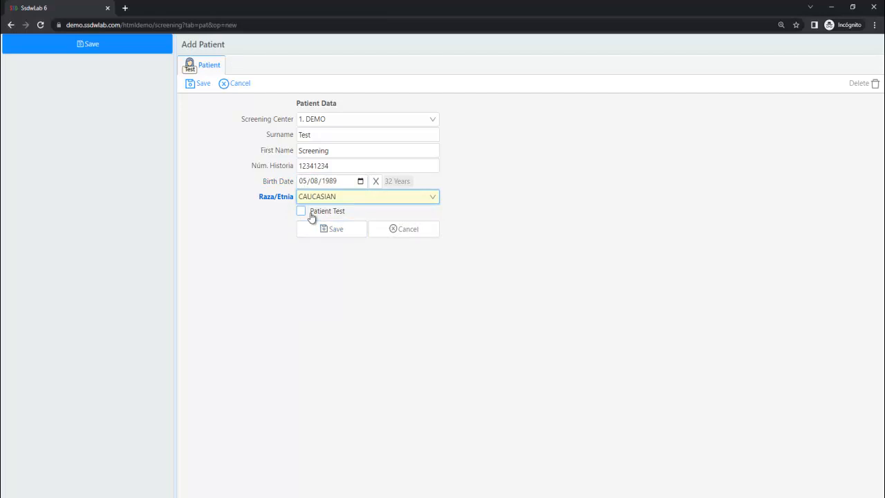
click(303, 213)
drag(343, 212, 302, 210)
click(366, 213)
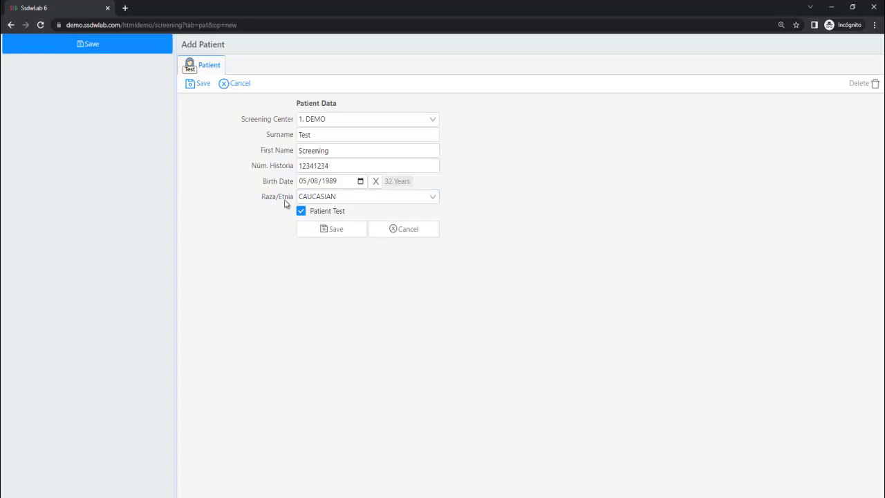
click(328, 230)
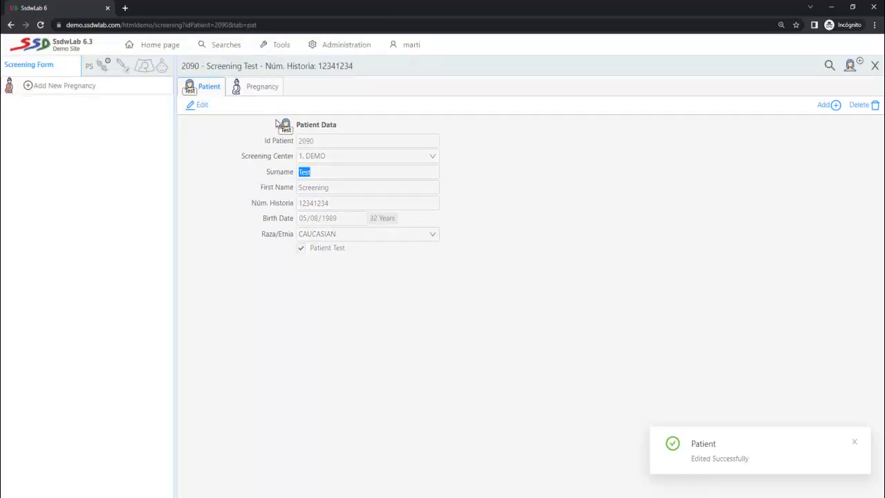
- Add a pregnancy for the patient with a weight of 60 kg and a height of 168 cm
click(260, 89)
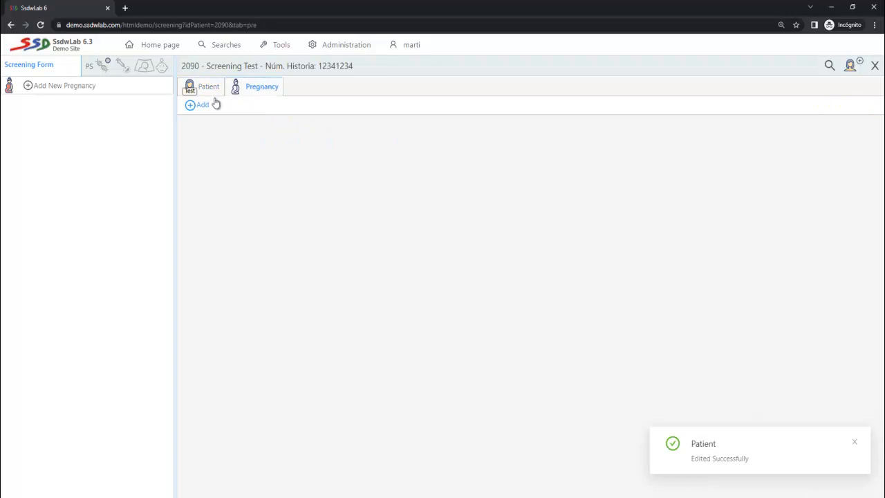
click(197, 105)
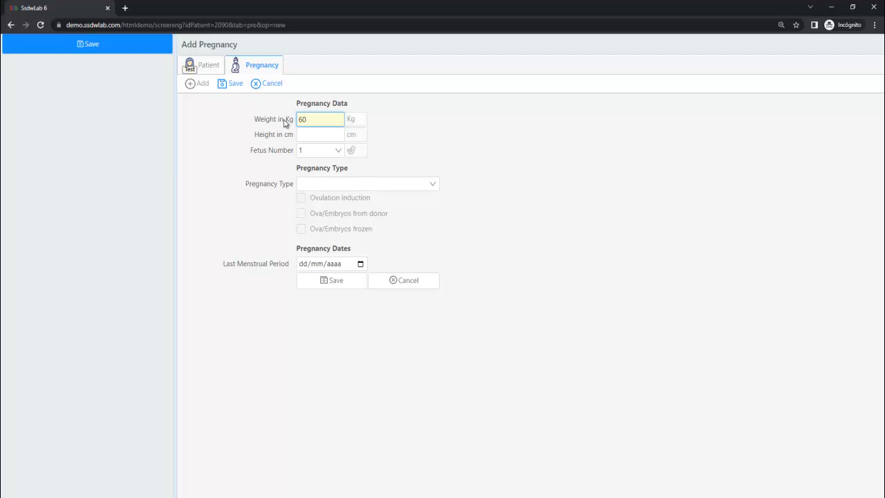
click(304, 132)
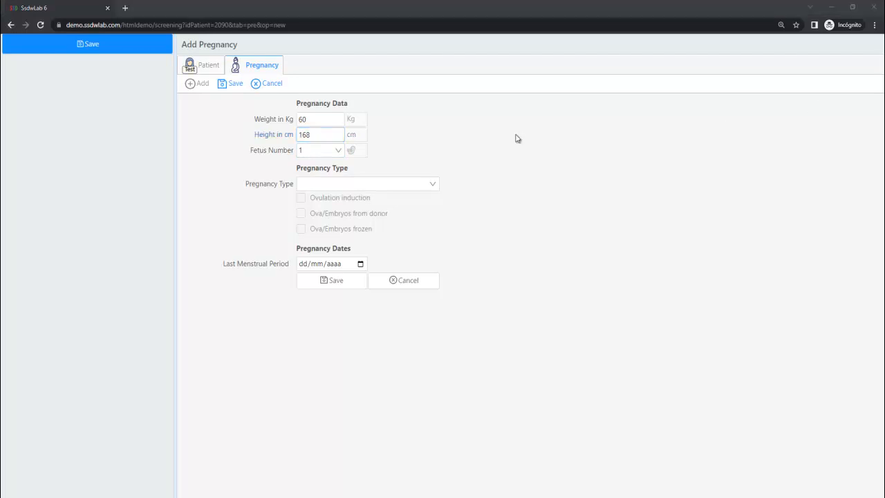
- Preview the placenta type options with a fetus number of 2, and set the fetus number back to 1
click(330, 152)
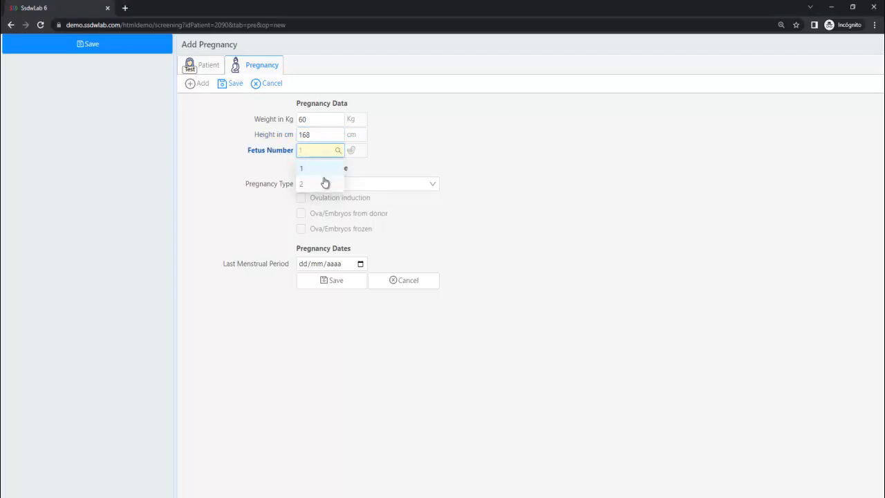
click(322, 185)
click(377, 150)
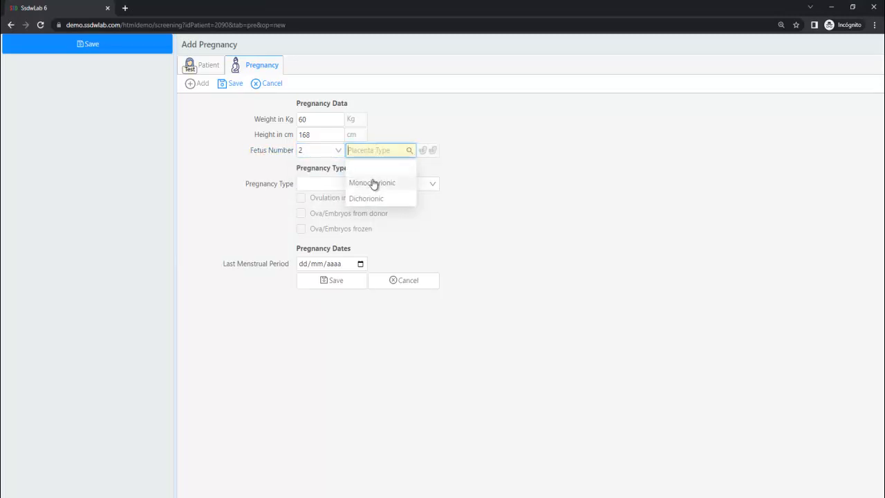
click(334, 152)
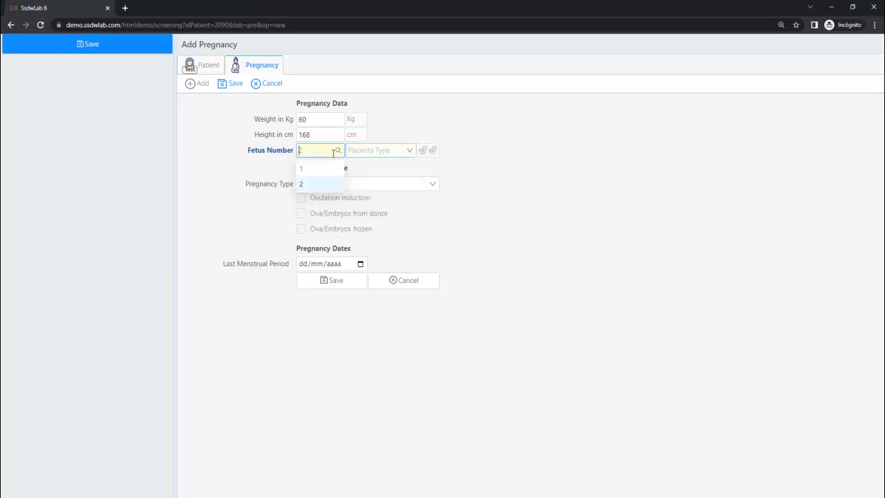
click(320, 169)
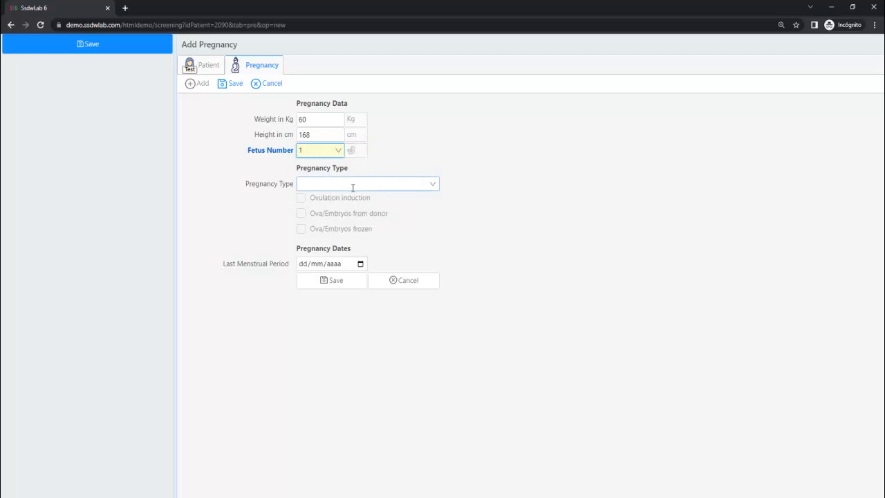
- Set the pregnancy type to 1. Spontaneous
click(353, 184)
drag(300, 170, 359, 172)
click(359, 173)
click(358, 184)
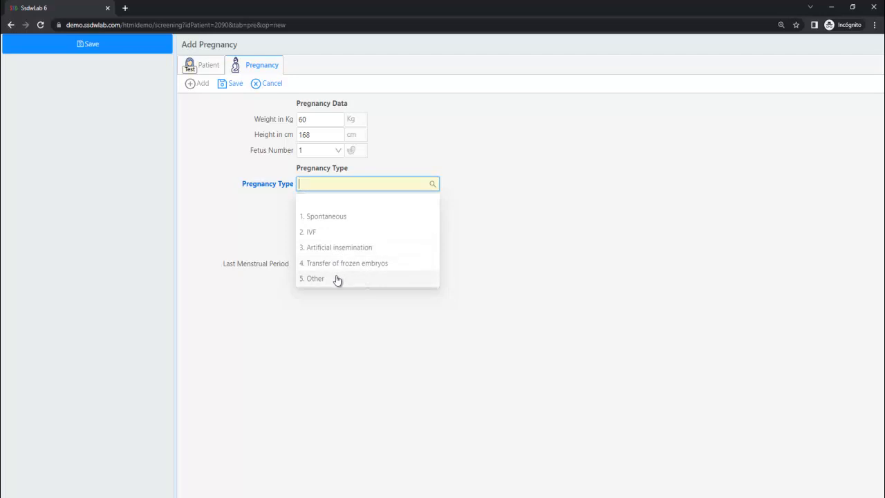
click(336, 220)
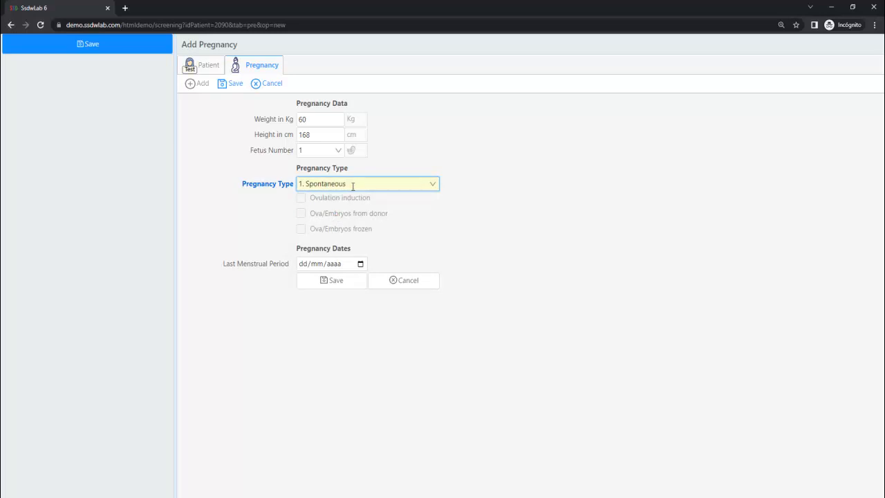
- Save the pregnancy with the last menstrual period date left blank
drag(224, 266, 291, 270)
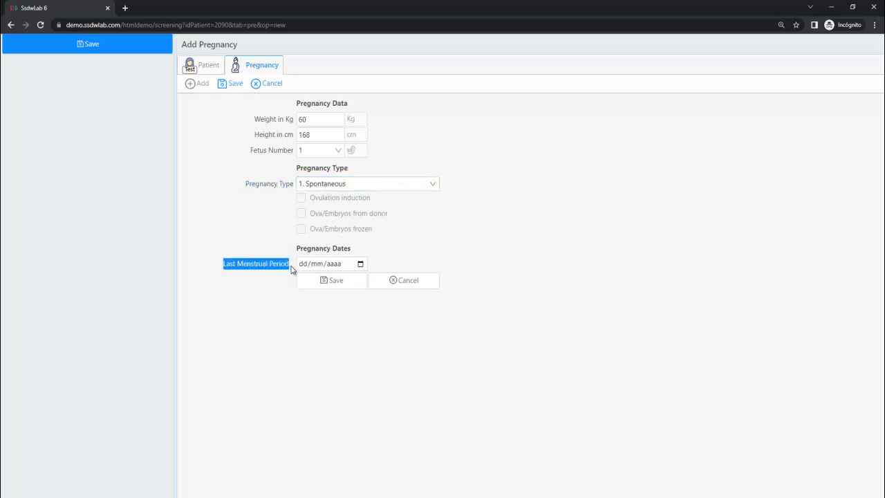
click(360, 264)
click(407, 254)
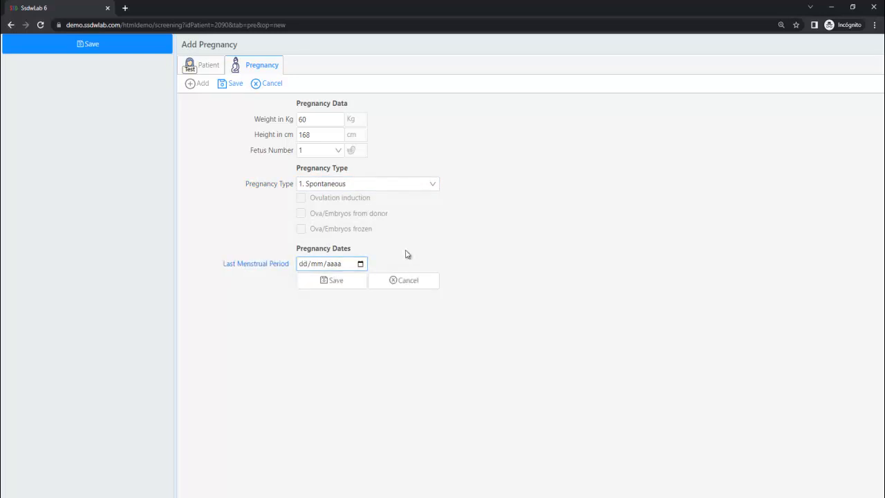
click(350, 281)
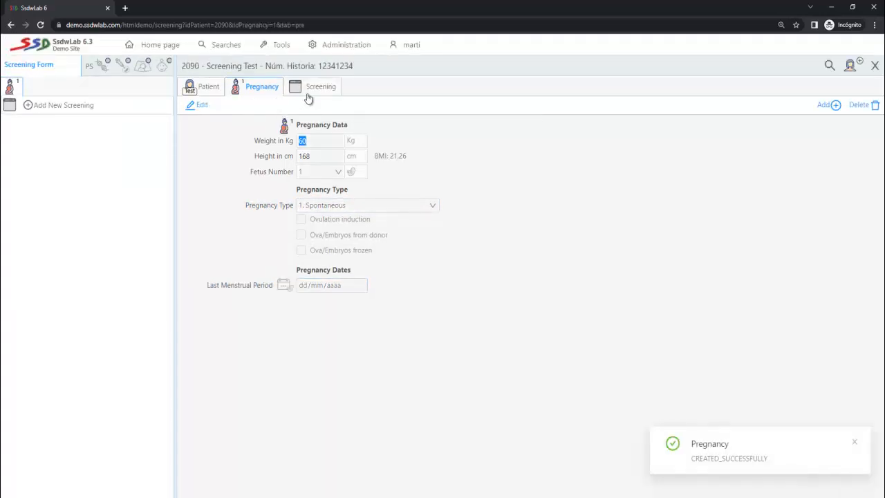
- Add a screening to the pregnancy and set its screening date to today, 13/06/2022
click(317, 94)
click(200, 104)
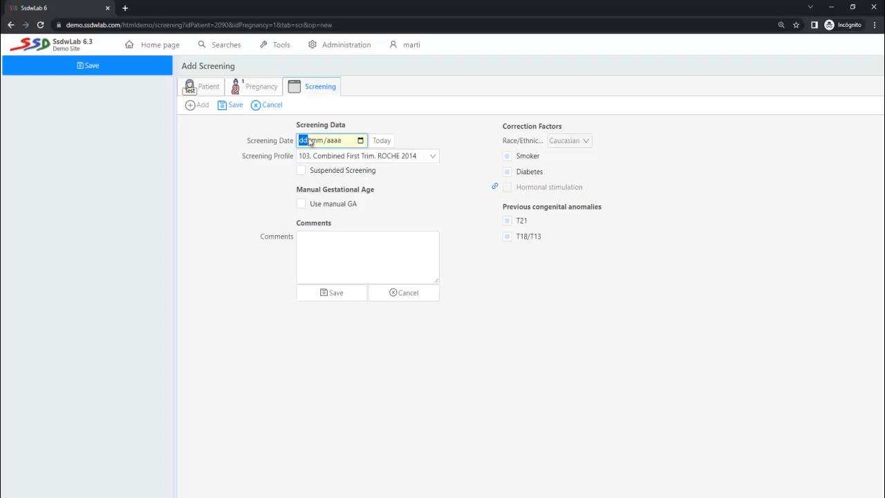
click(388, 141)
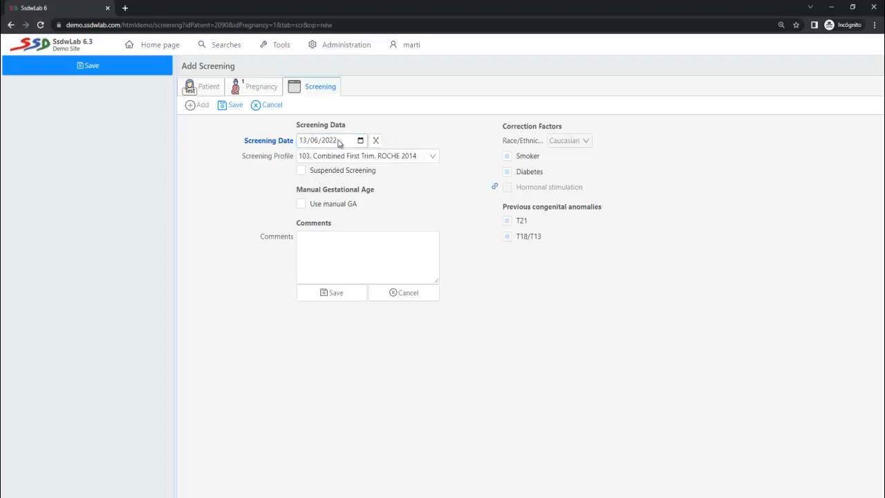
drag(246, 141, 271, 145)
click(251, 165)
- Choose 103. Combined First Trim. ROCHE 2014 as the screening profile
drag(240, 164, 291, 159)
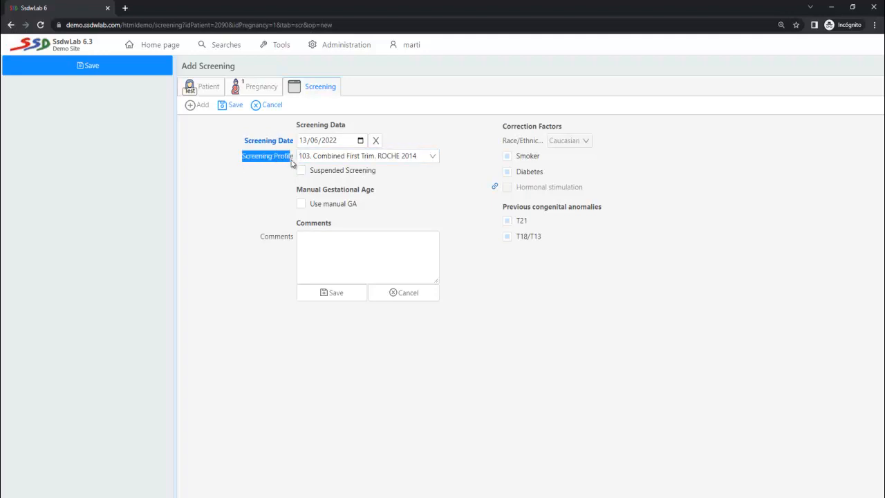
click(430, 156)
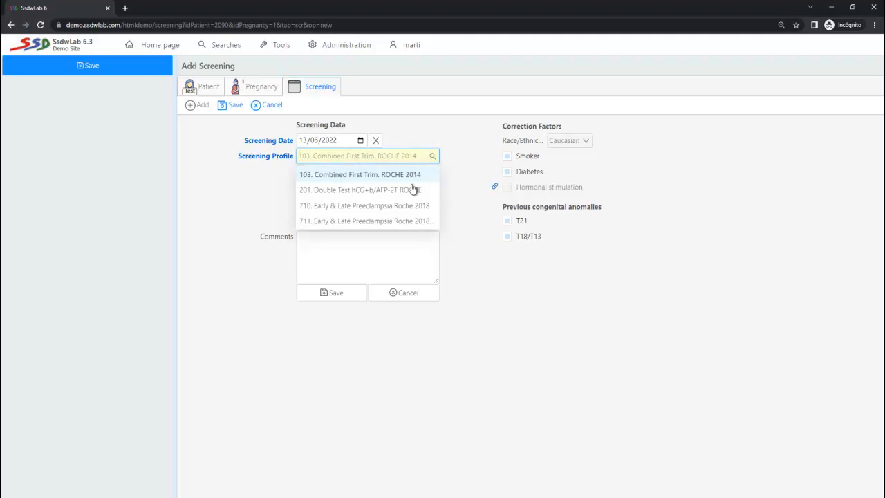
click(387, 174)
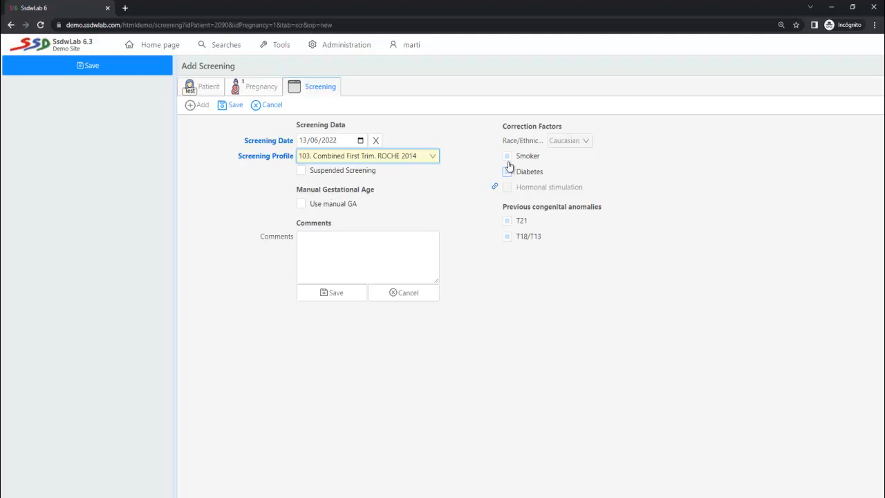
drag(500, 127, 565, 134)
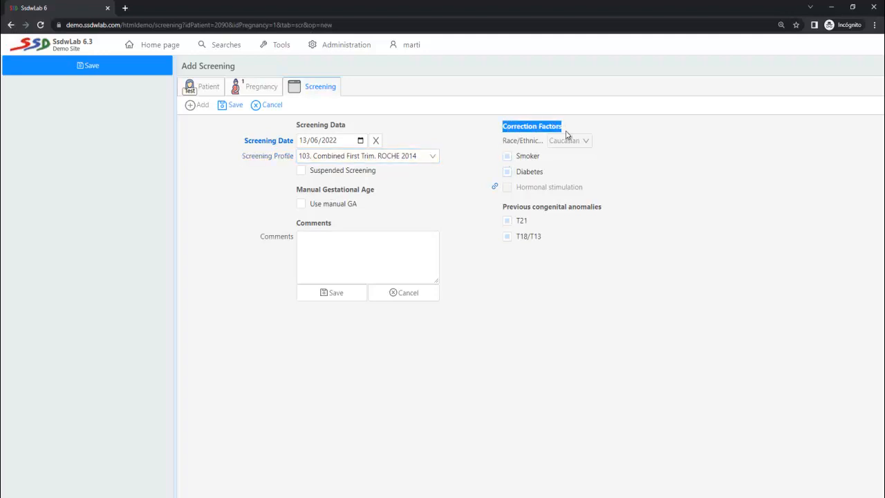
click(529, 211)
drag(506, 211, 630, 203)
click(629, 202)
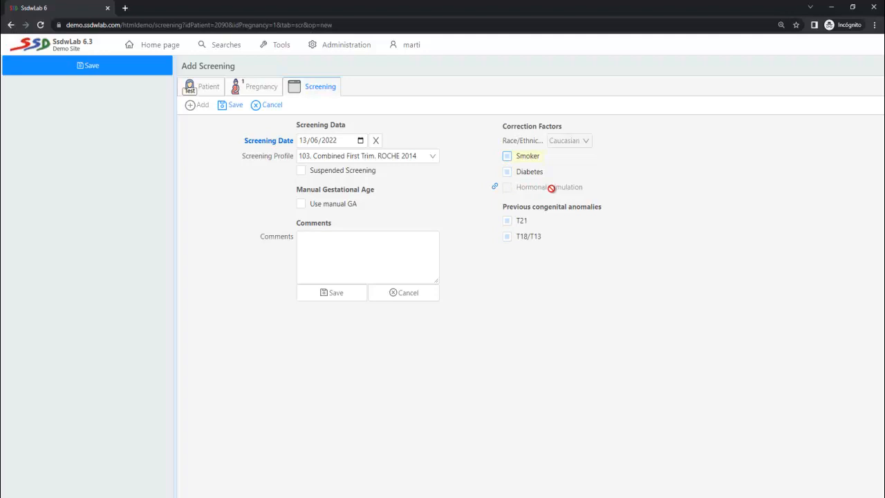
drag(477, 189, 584, 188)
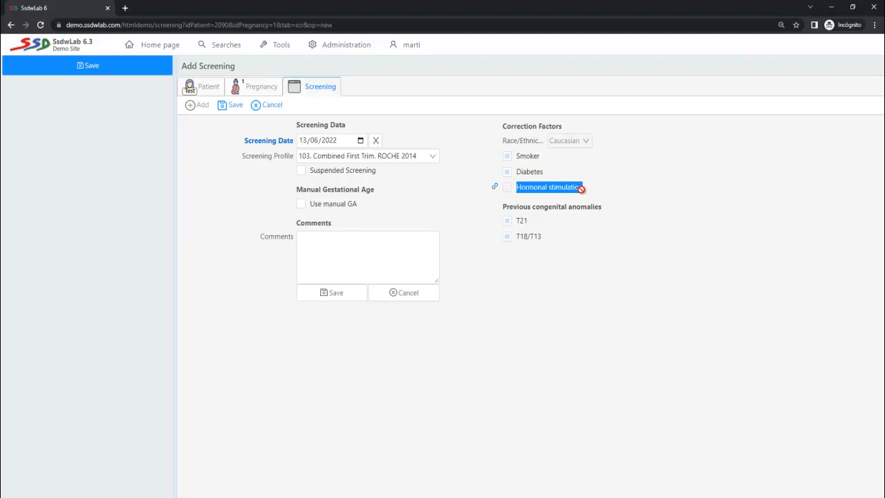
- Set Smoker, Diabetes and the previous anomalies T21 and T18/T13 to unchecked, and save the screening
click(511, 189)
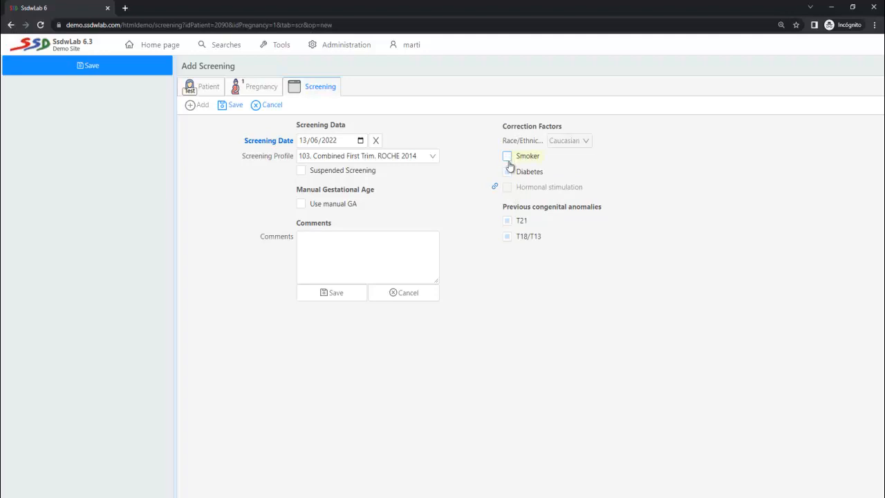
click(509, 174)
click(507, 221)
click(508, 237)
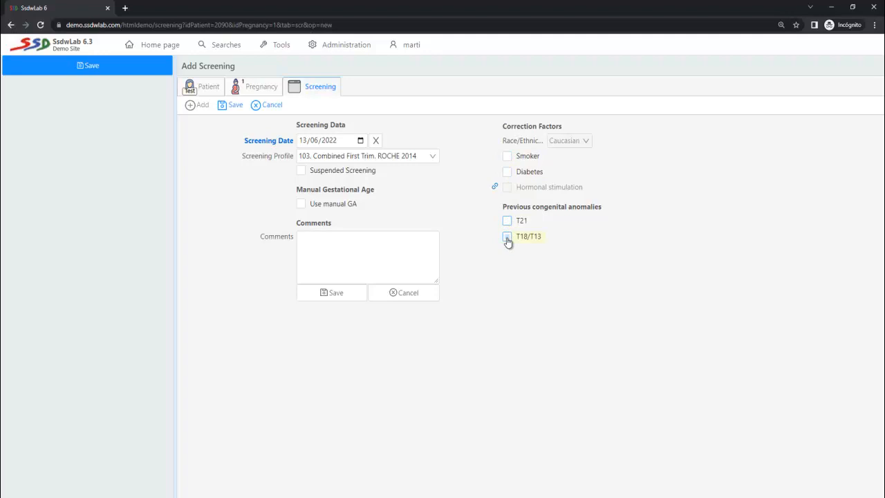
click(235, 109)
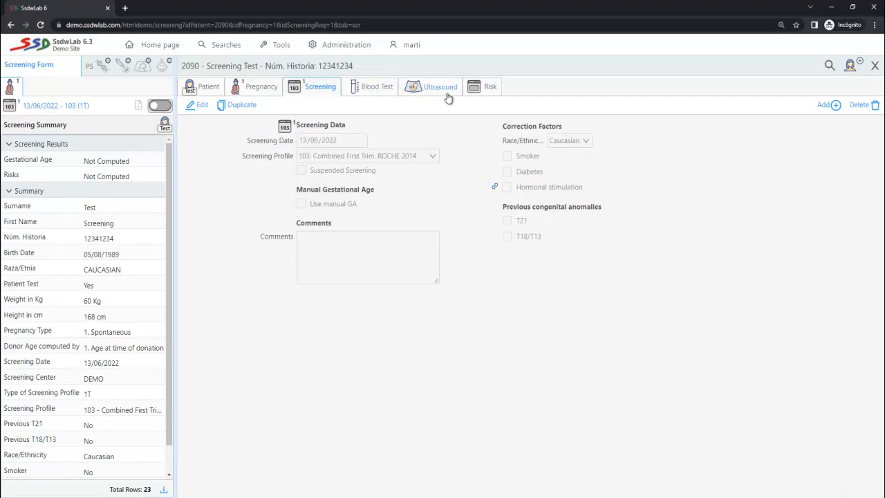
- Edit the blood test, set its sample date to today, 13/06/2022, and enter the sample number
click(384, 87)
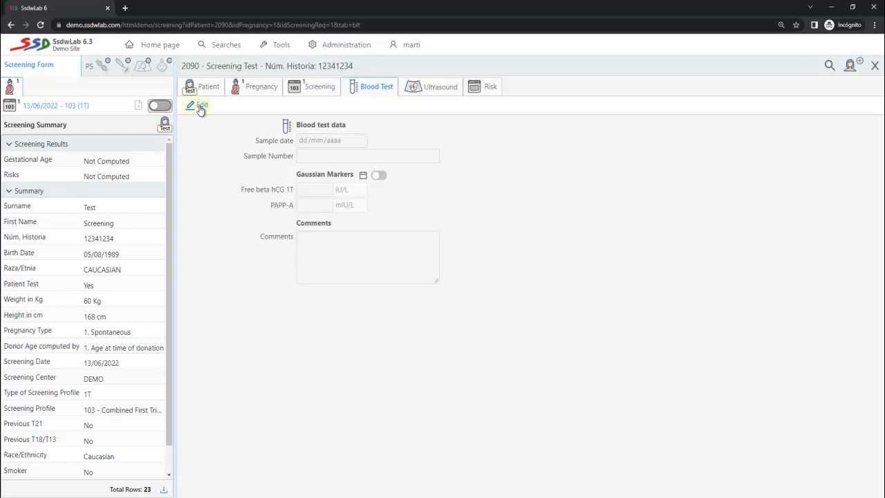
click(200, 111)
click(373, 119)
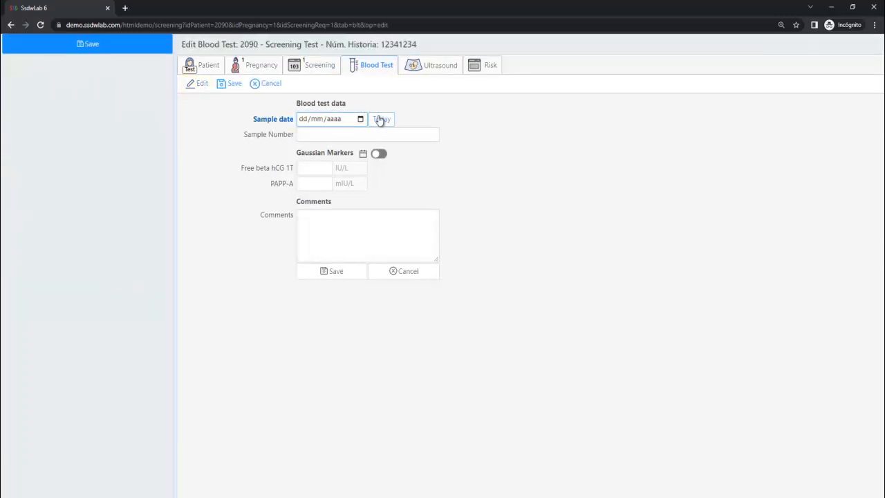
click(342, 134)
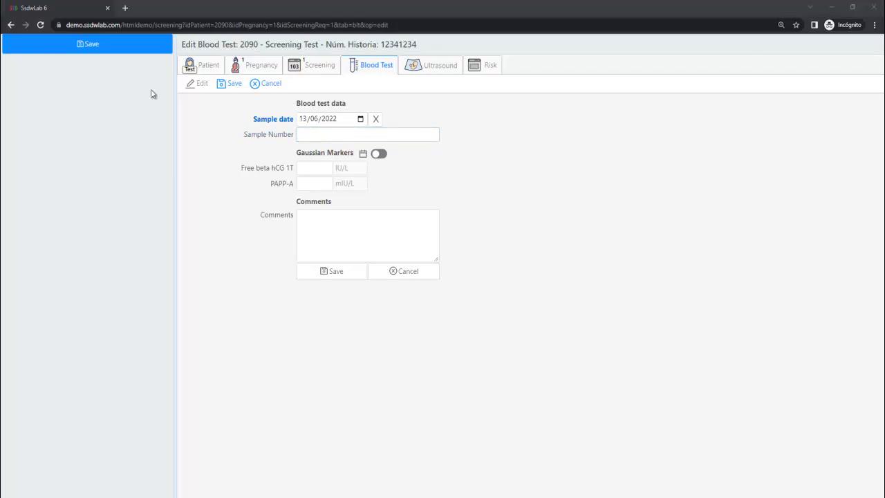
click(308, 138)
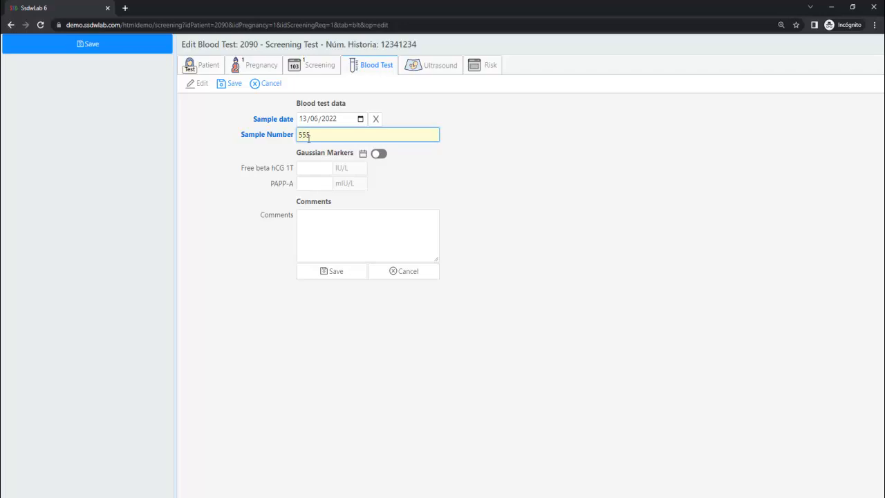
- Set Free beta hCG 1T to 35 IU/L and PAPP-A to 3800 mIU/L, and save the blood test
click(311, 167)
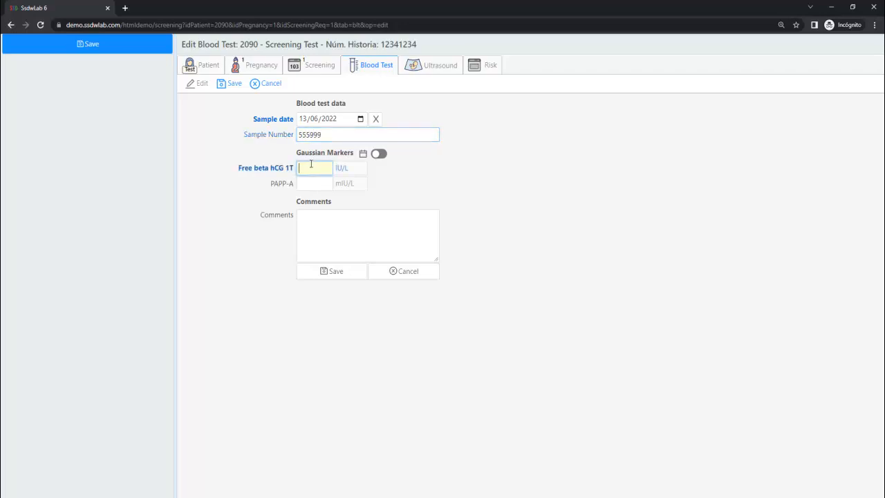
drag(297, 153, 352, 155)
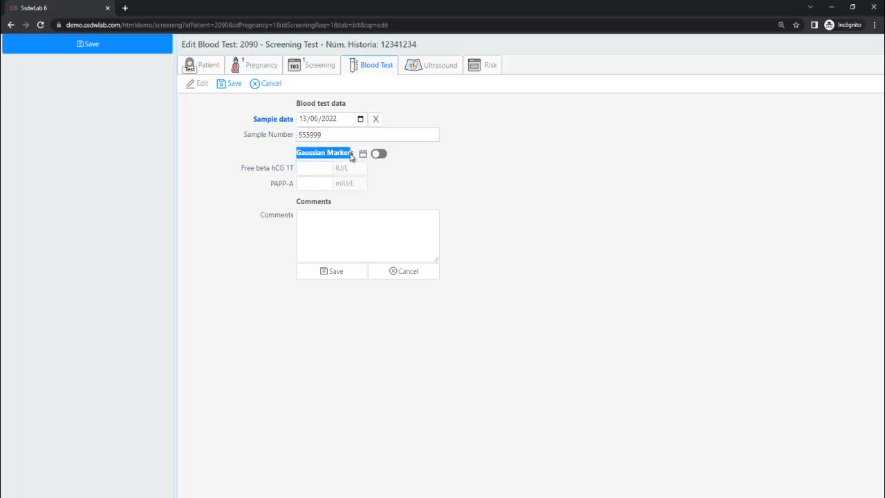
click(286, 168)
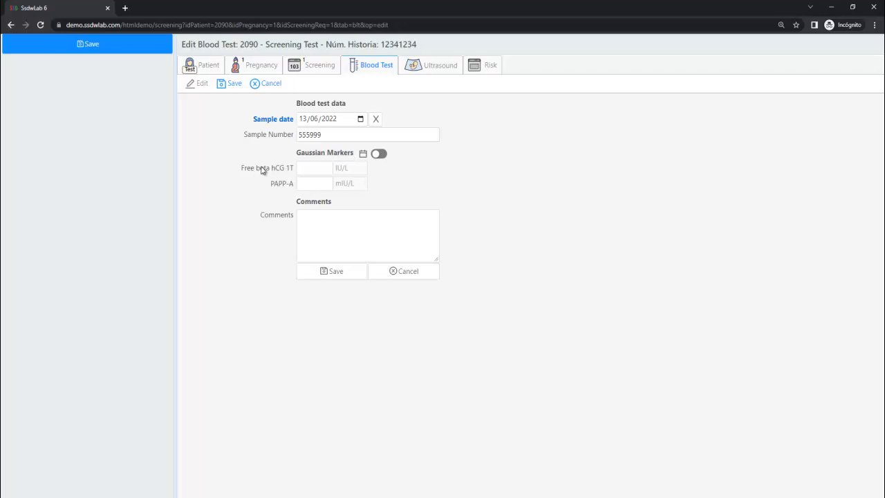
click(306, 168)
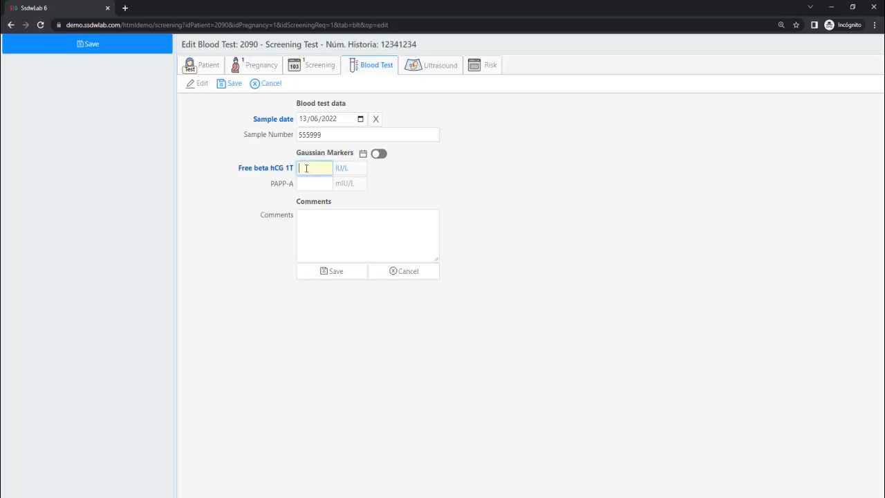
click(308, 183)
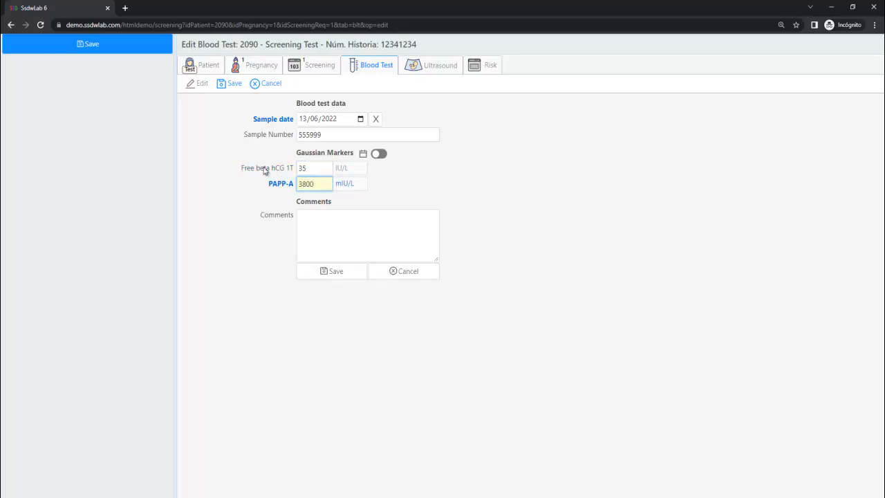
click(223, 84)
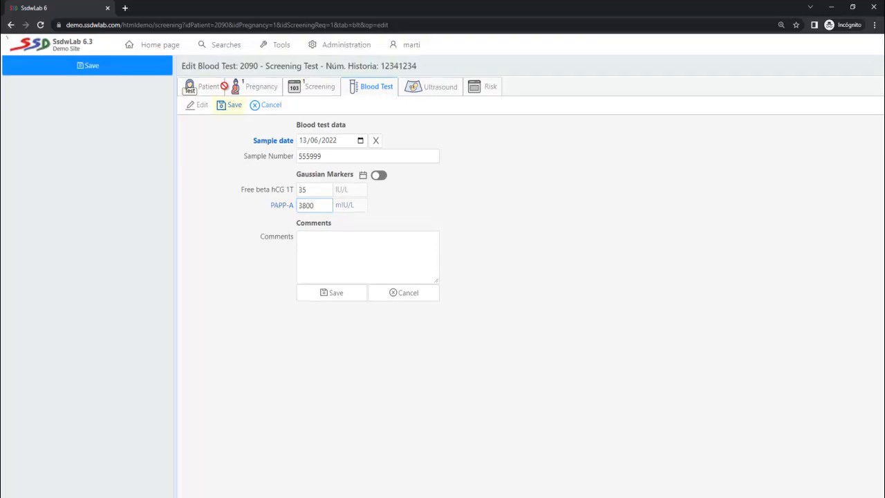
- Edit the ultrasound: set its date to today, 13/06/2022, its unit to 1. Unidad Ecográfica and its sonographer to eco1
click(414, 91)
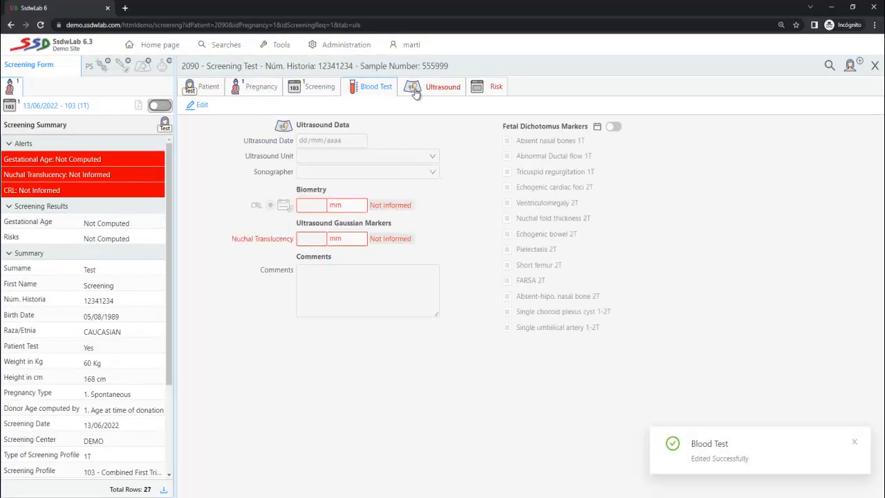
click(199, 105)
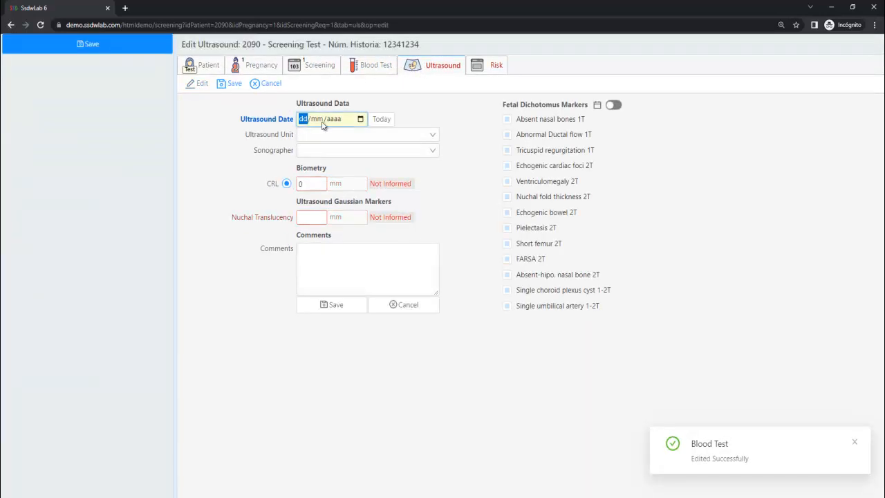
click(380, 121)
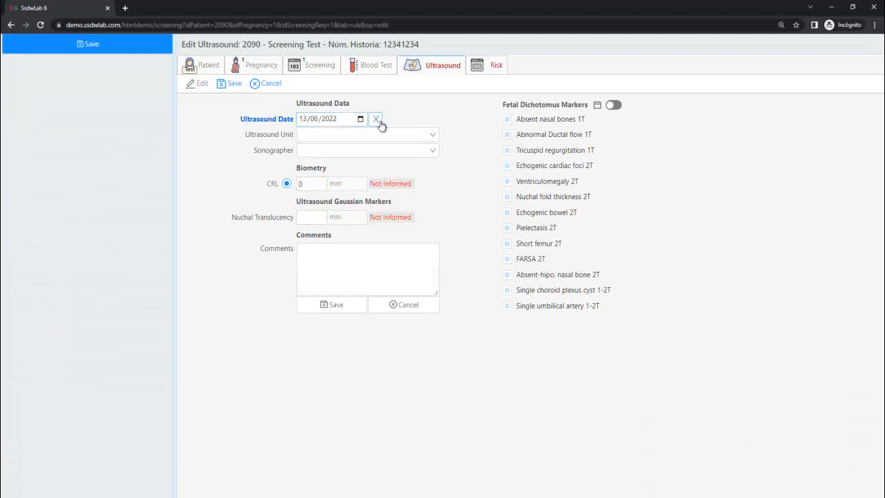
click(418, 141)
click(369, 152)
click(369, 151)
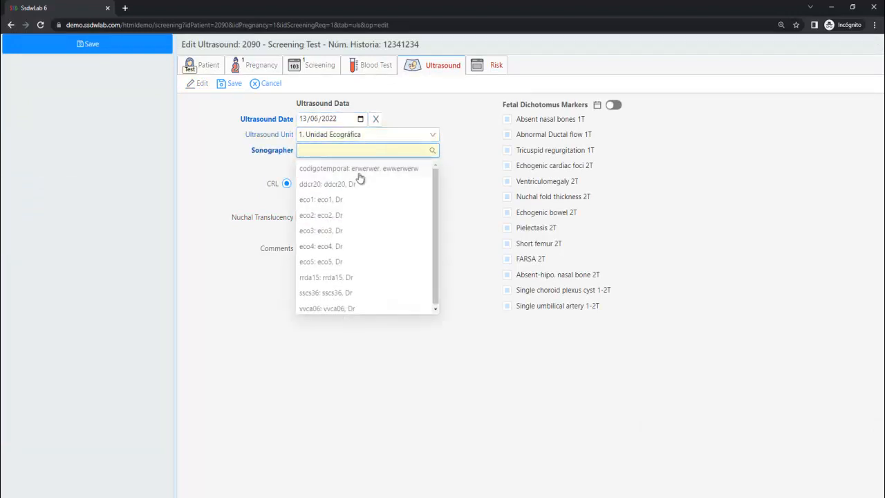
click(350, 199)
- Set the ultrasound's CRL to 75 mm and Nuchal Translucency to 1.6 mm
mouse_move(292, 175)
mouse_down()
mouse_move(325, 177)
mouse_move(287, 185)
mouse_up()
click(304, 184)
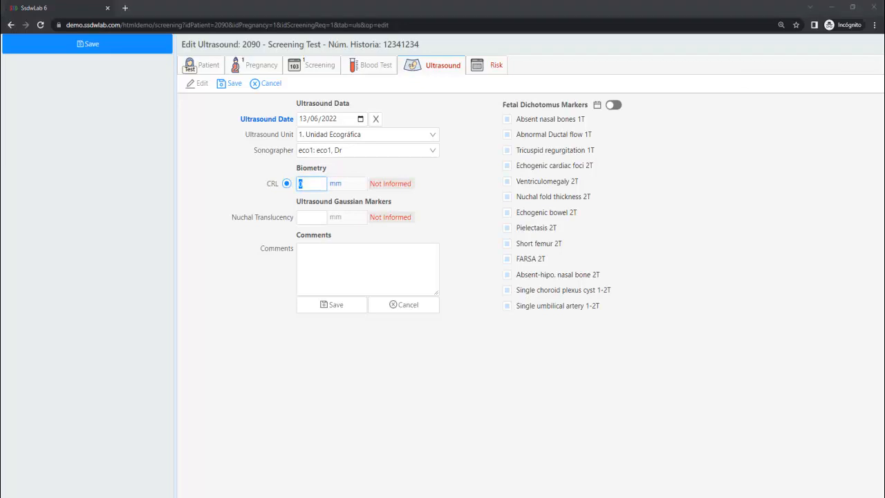
drag(310, 185, 271, 187)
text(75)
drag(242, 219, 307, 217)
click(309, 217)
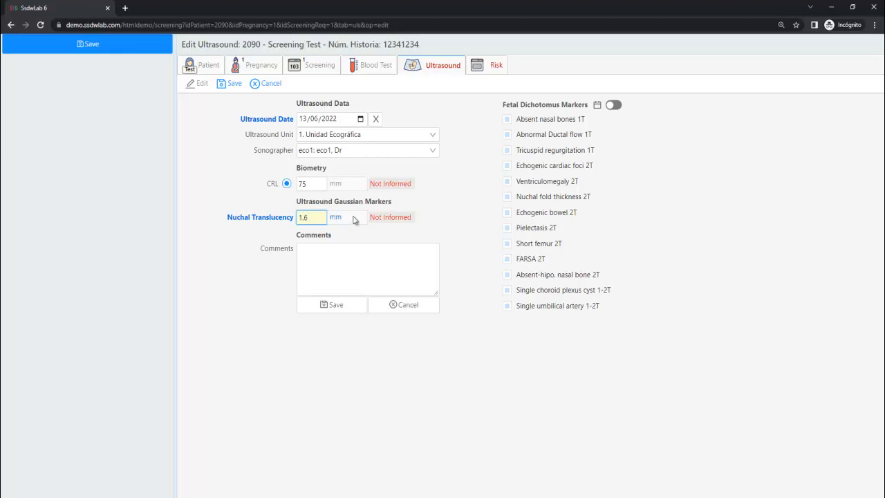
- Try the checkbox states of the Absent nasal bones 1T marker among the Fetal Dichotomus Markers
drag(589, 109, 482, 114)
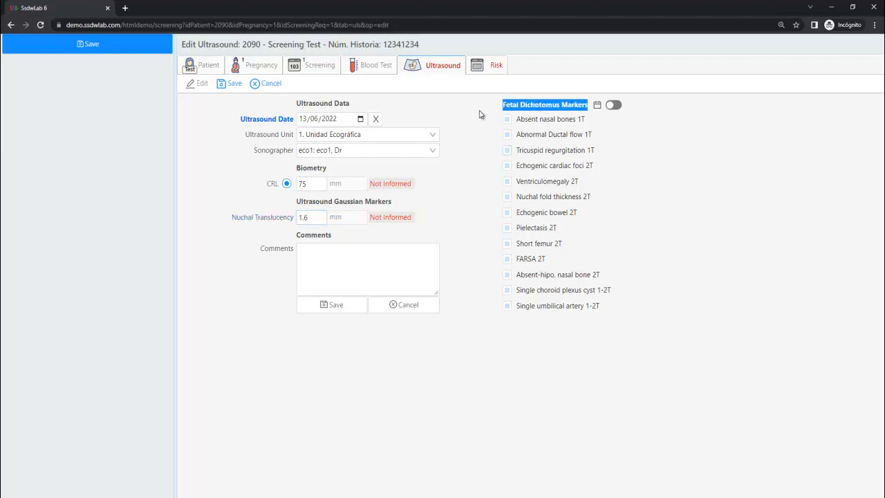
click(481, 116)
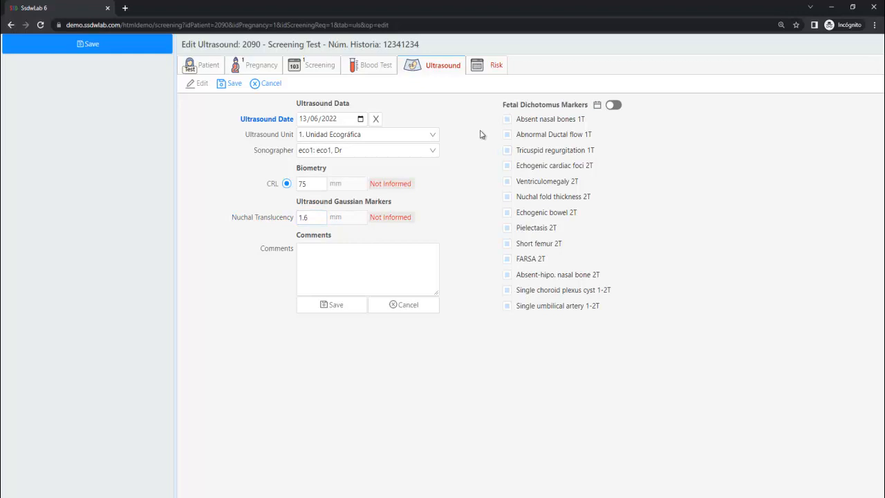
mouse_move(482, 114)
mouse_down()
mouse_move(495, 277)
mouse_move(469, 117)
mouse_move(489, 145)
mouse_up()
click(488, 145)
click(508, 122)
click(507, 121)
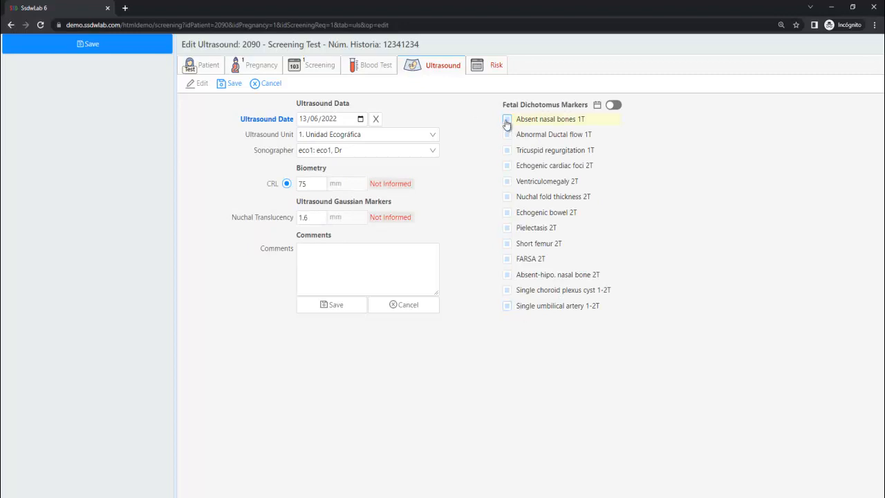
mouse_move(614, 152)
mouse_down()
mouse_move(585, 137)
mouse_move(518, 130)
mouse_move(510, 121)
mouse_up()
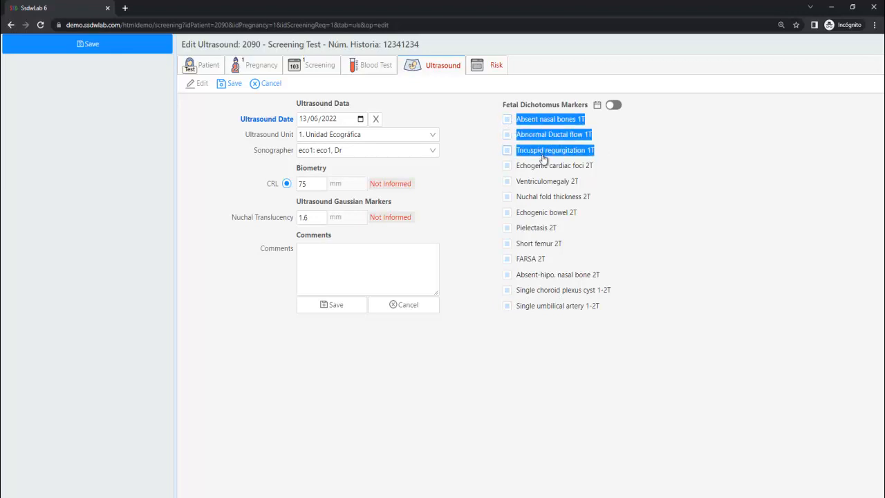
click(487, 137)
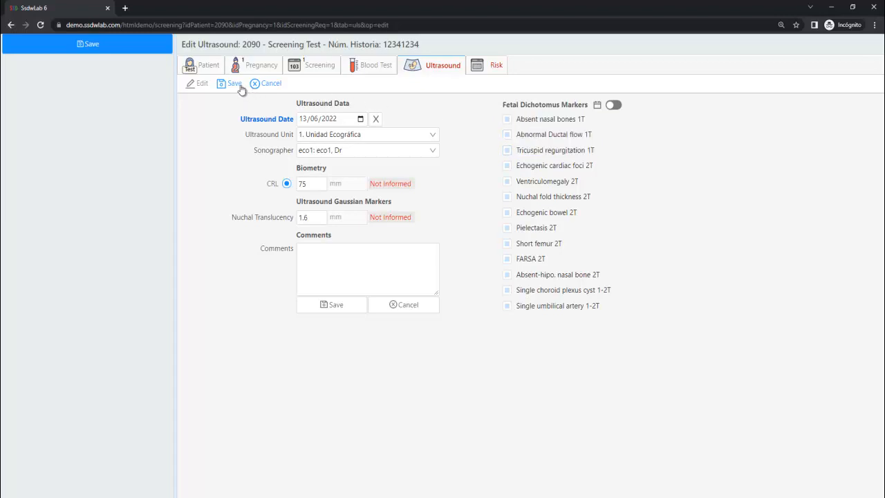
click(508, 122)
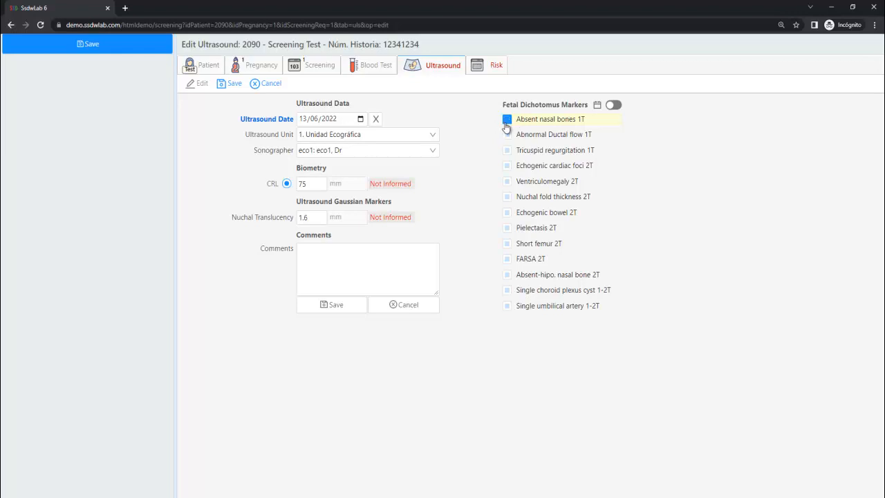
- Save the ultrasound data and open the screening's risk results
click(238, 85)
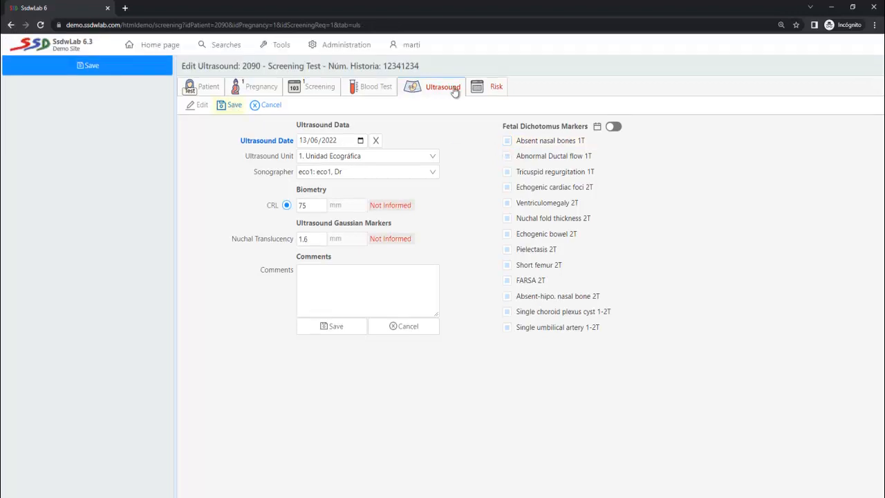
click(487, 91)
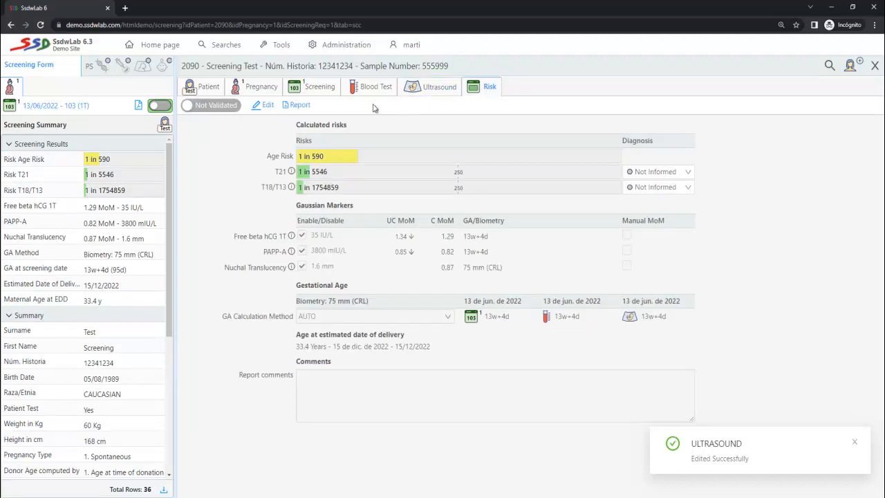
- Examine the calculated risks for age, T21 and T18/T13, the gestational age method and the age at estimated delivery
drag(292, 125, 369, 125)
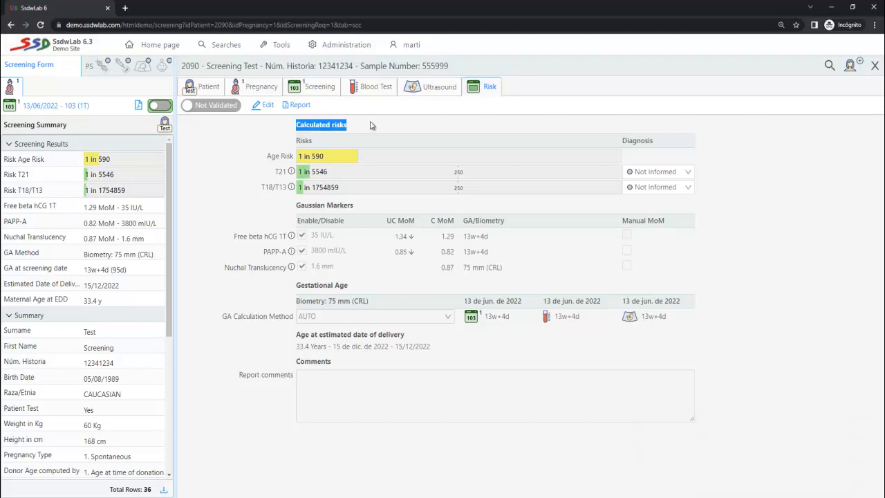
click(253, 160)
drag(264, 163, 291, 188)
click(245, 179)
click(265, 192)
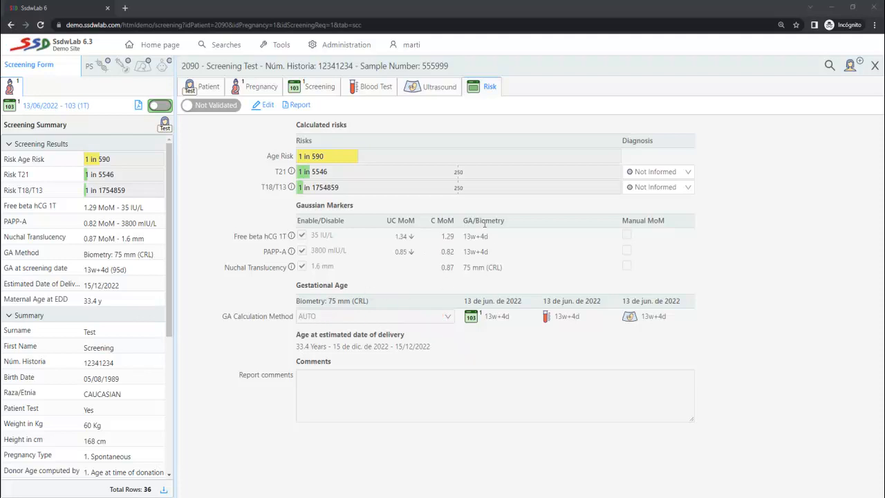
drag(319, 301, 382, 302)
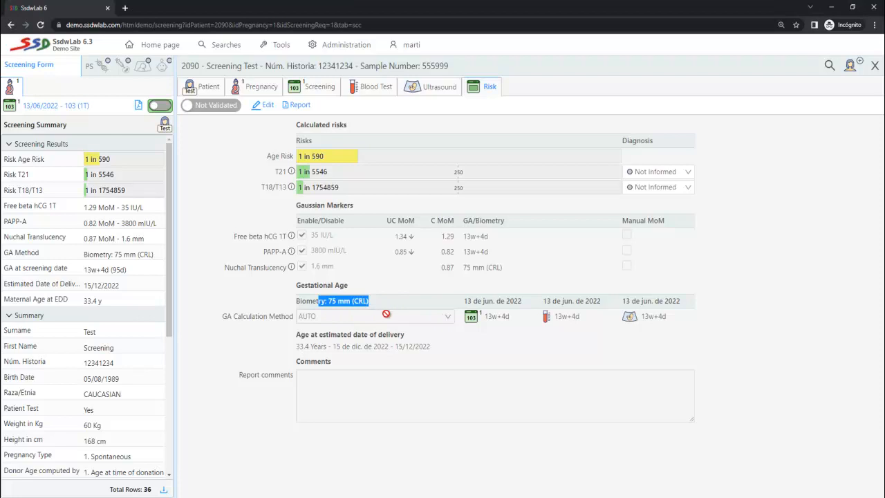
click(411, 334)
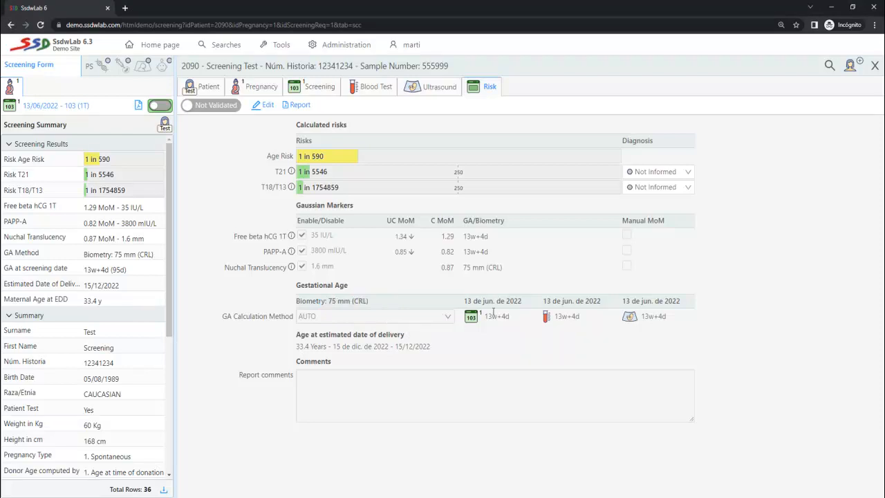
drag(296, 346, 434, 349)
click(434, 349)
click(266, 105)
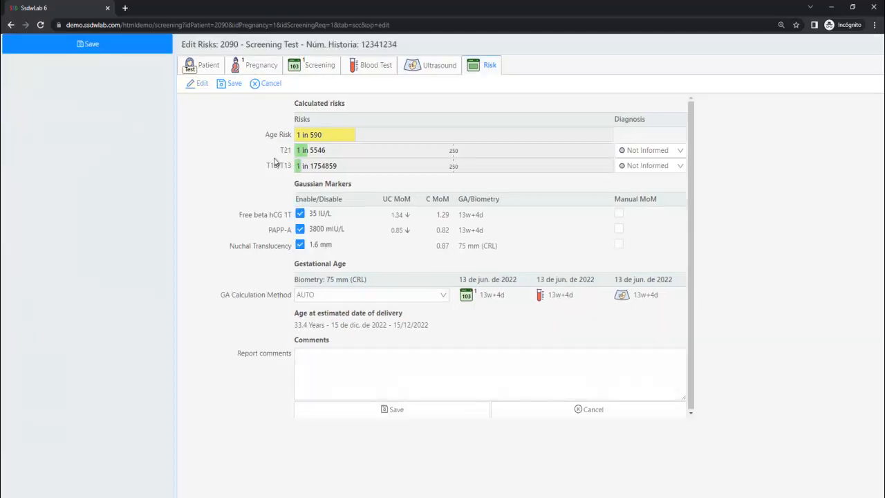
click(310, 355)
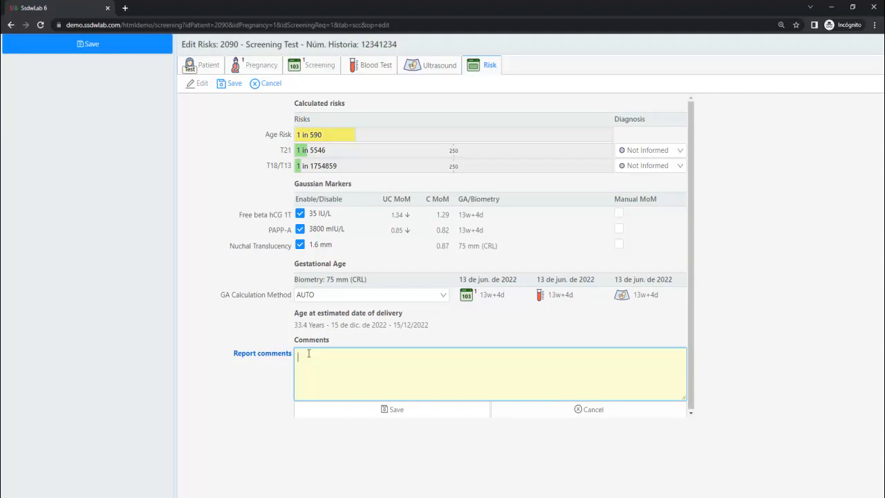
click(265, 83)
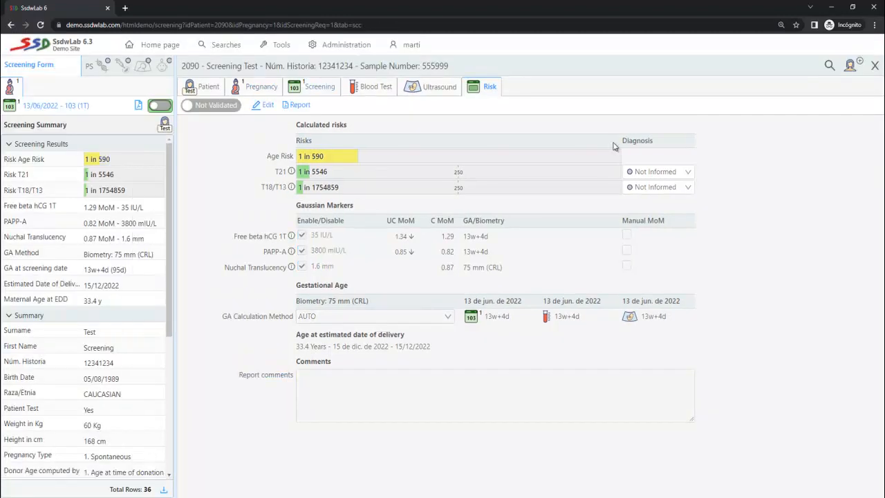
- Set the diagnosis of both the T21 and T18/T13 risks to Negative
double_click(631, 142)
click(719, 156)
click(681, 174)
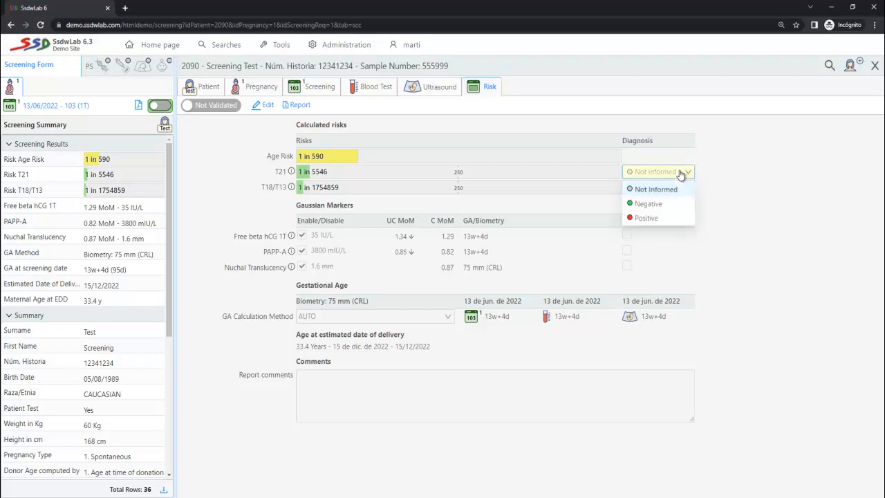
click(648, 203)
click(569, 158)
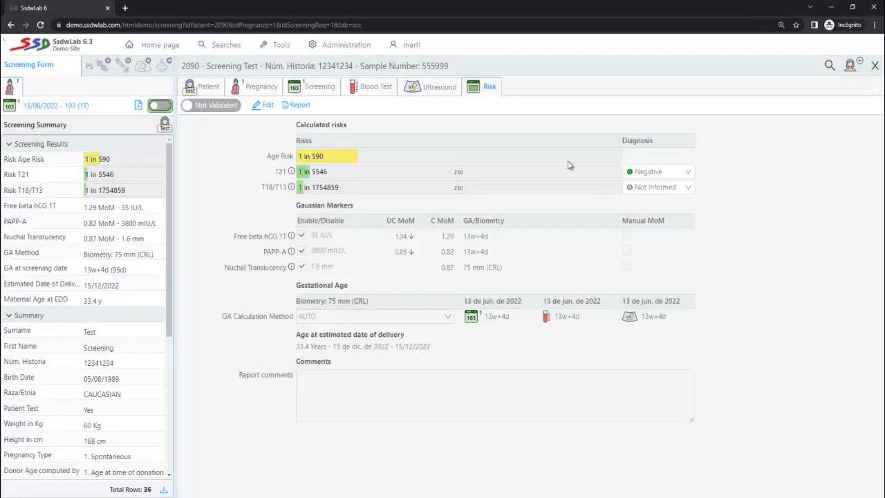
click(646, 218)
click(563, 158)
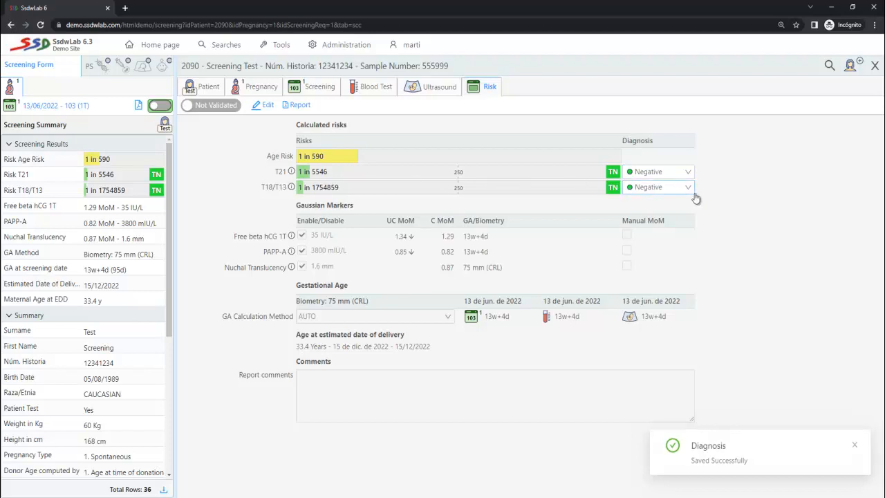
drag(602, 173, 620, 188)
click(620, 201)
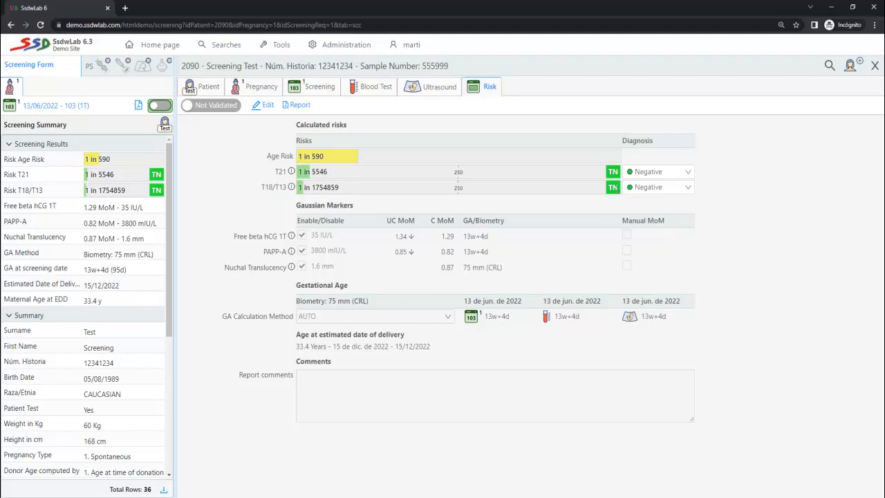
- Reset the diagnosis of both the T21 and T18/T13 risks to Not Informed and save the changes
click(684, 172)
click(662, 188)
click(571, 158)
click(646, 188)
click(644, 204)
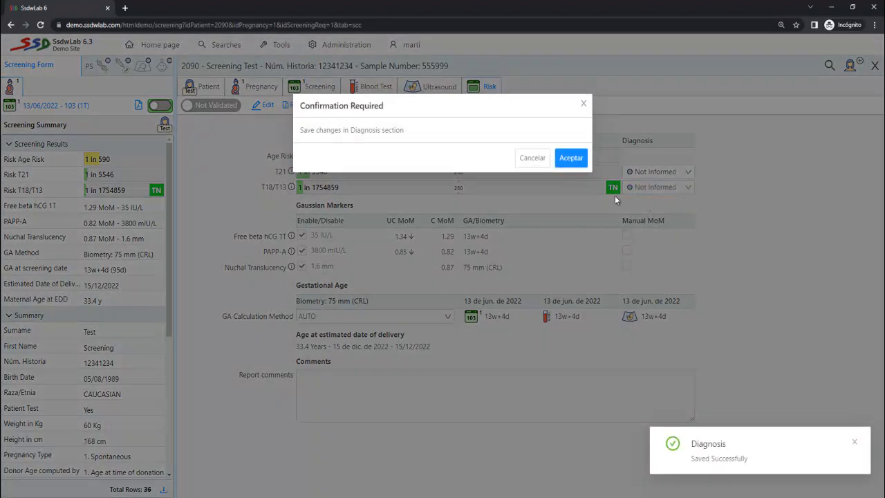
click(583, 165)
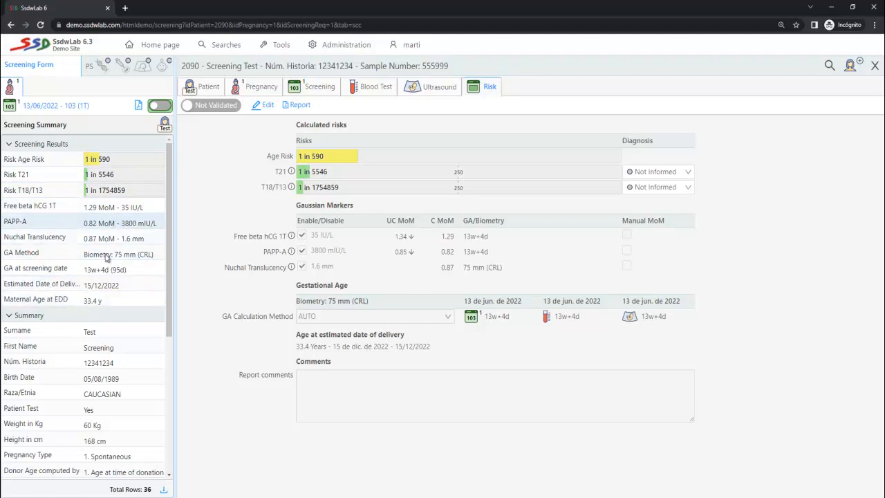
- Look over the screening summary and mark the screening as Validated
drag(169, 317, 178, 216)
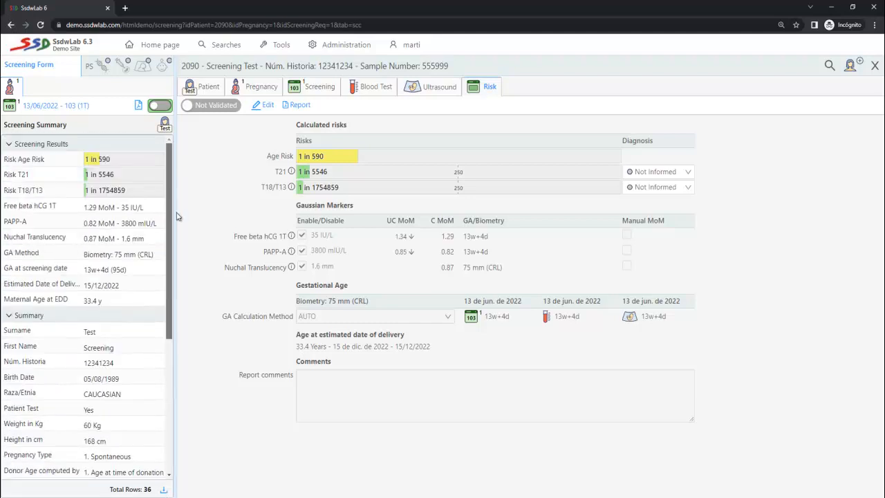
click(224, 108)
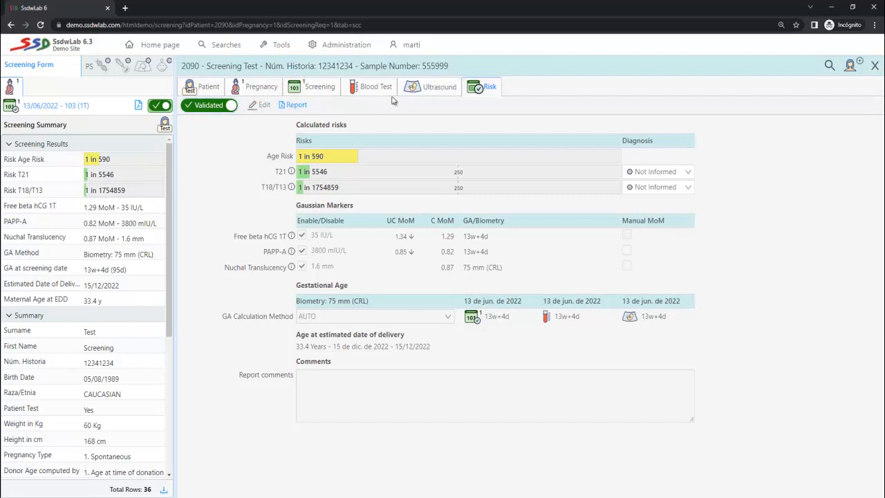
- Check whether the ultrasound and blood test data can still be edited, and return to the risk results
click(425, 96)
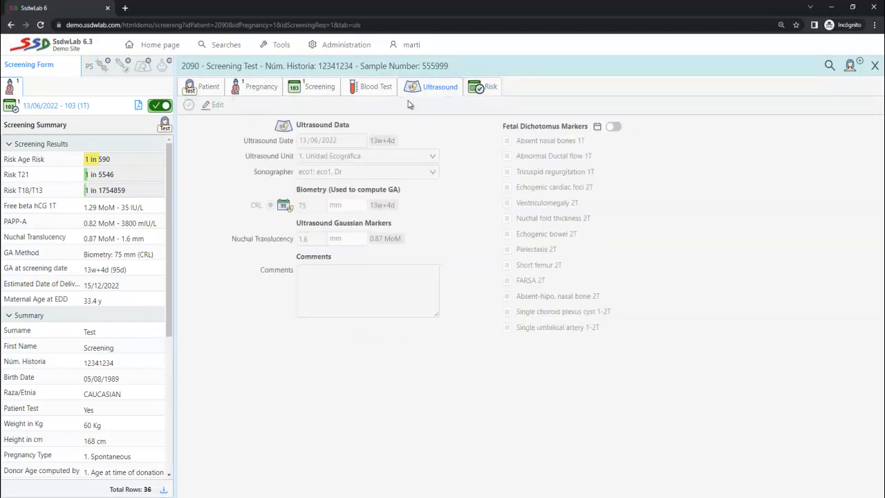
click(464, 87)
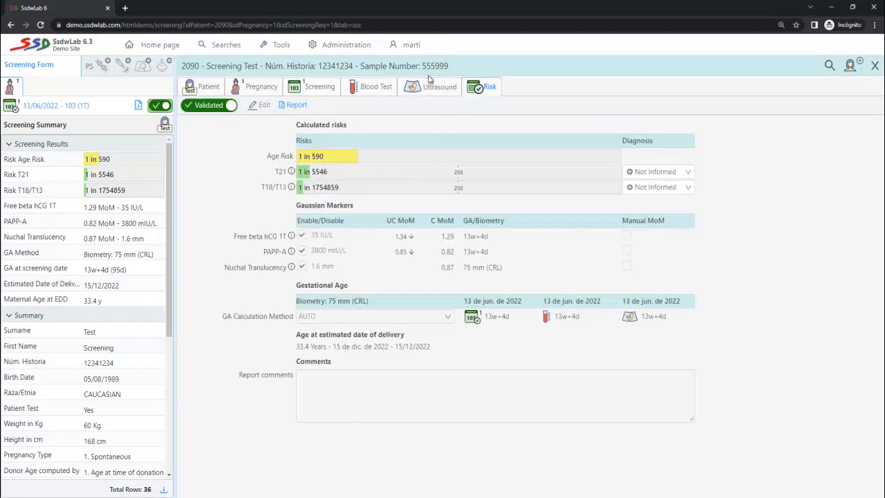
click(385, 88)
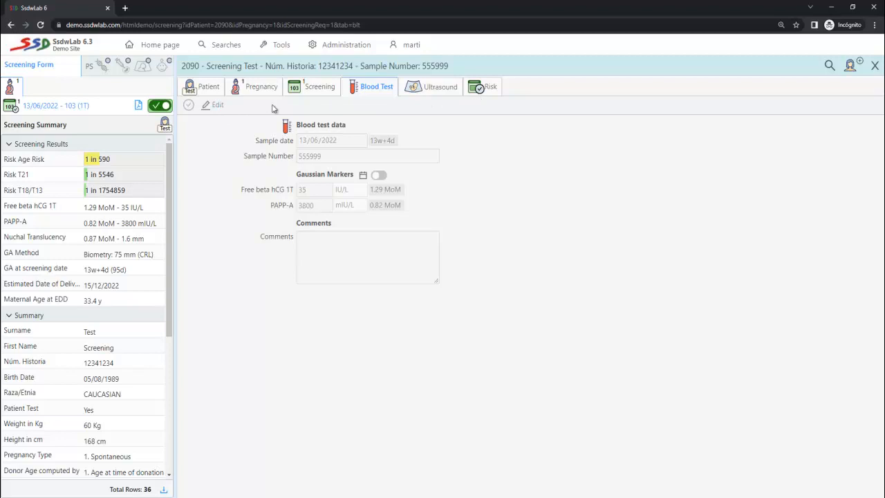
click(481, 90)
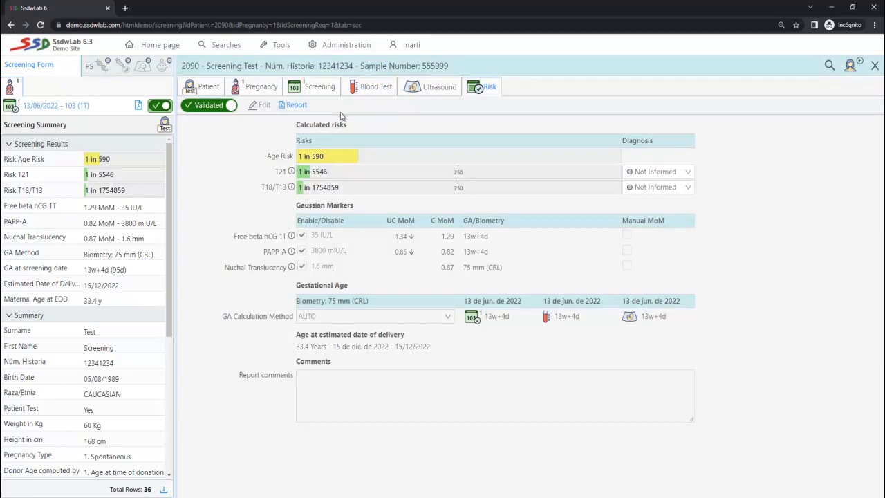